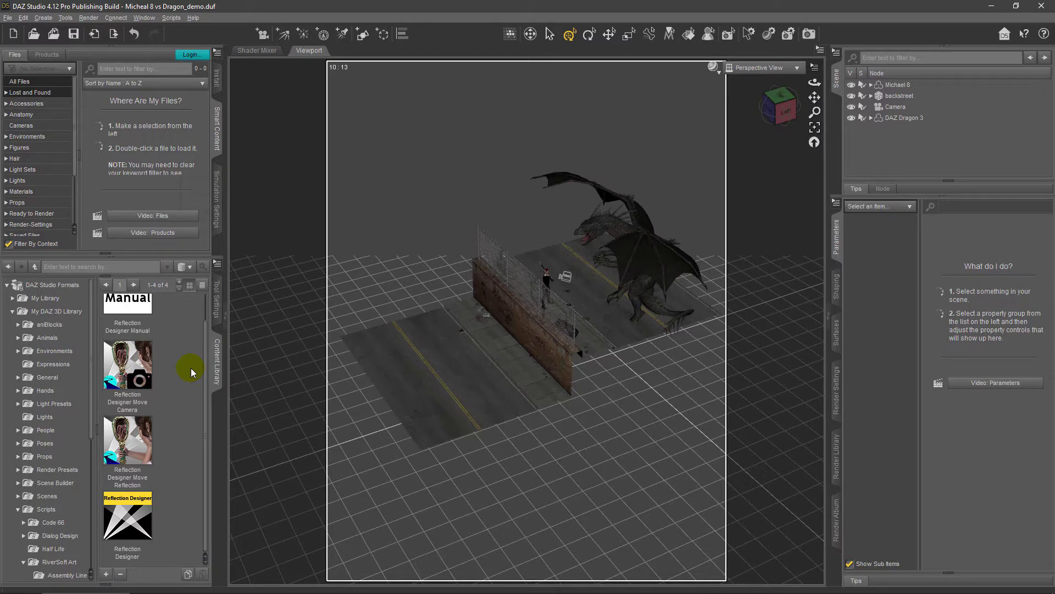
# - Inspect the scene's objects by selecting Michael 8, backstreet and DAZ Dragon 3 in turn
pyautogui.click(897, 86)
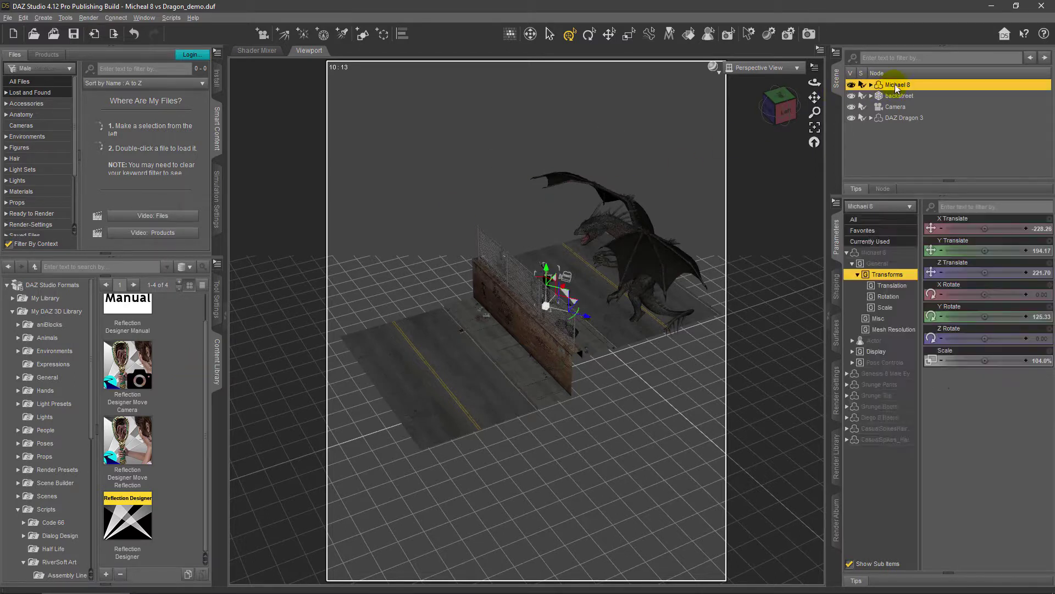
pyautogui.click(900, 98)
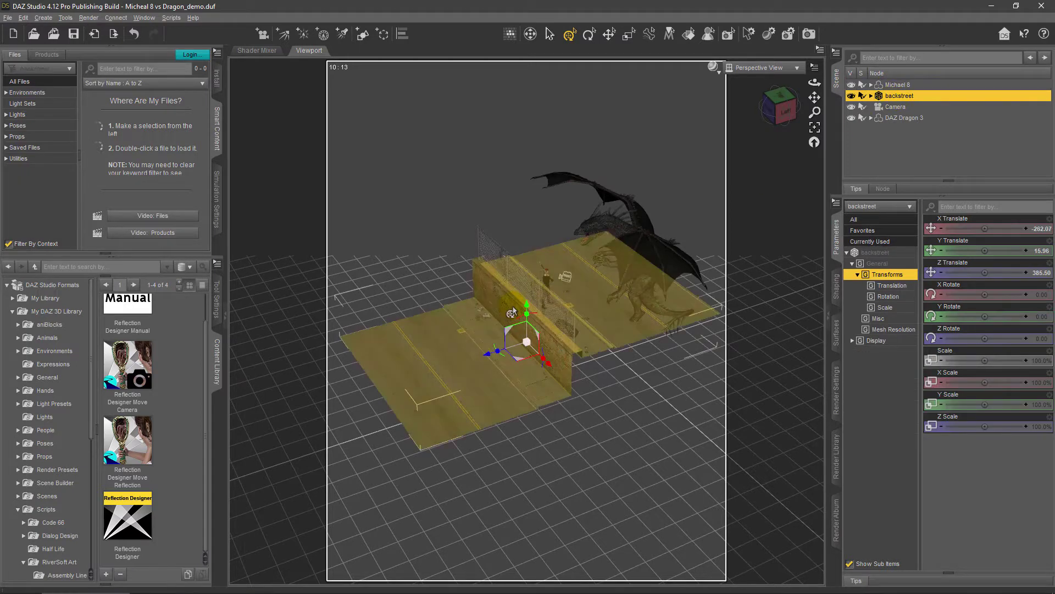
pyautogui.click(906, 117)
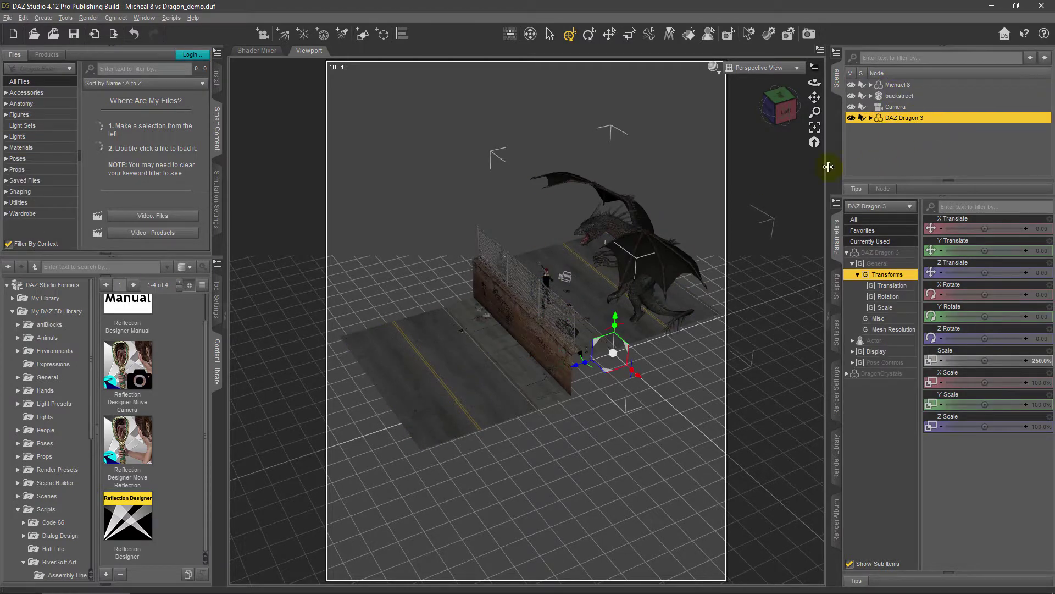
pyautogui.moveTo(793, 118); pyautogui.dragTo(814, 99)
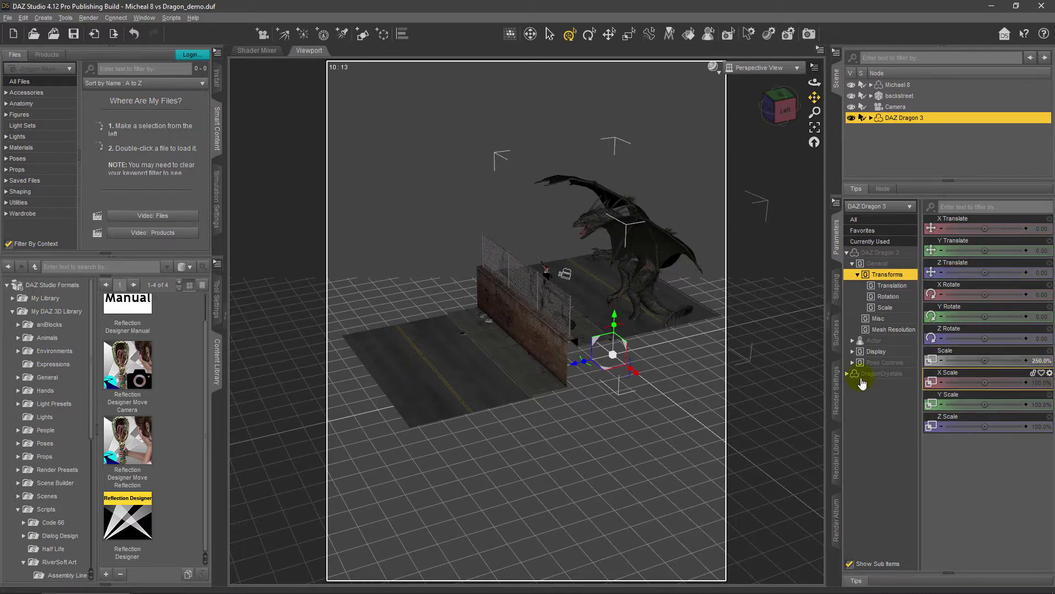
# - Select Michael 8 and frame the figure in the viewport to inspect it from the front and above
pyautogui.click(898, 85)
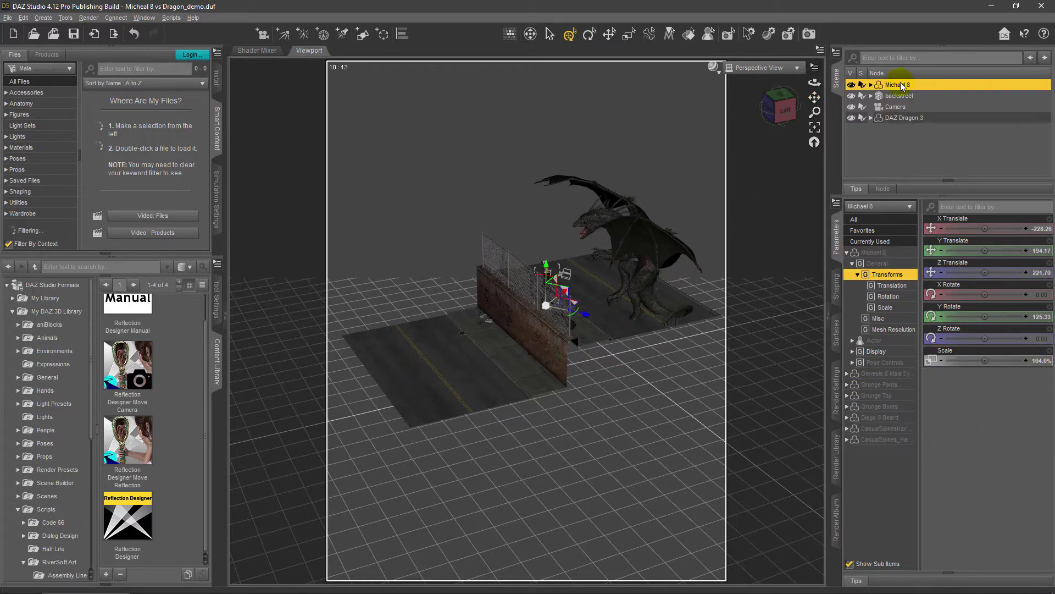
pyautogui.click(815, 142)
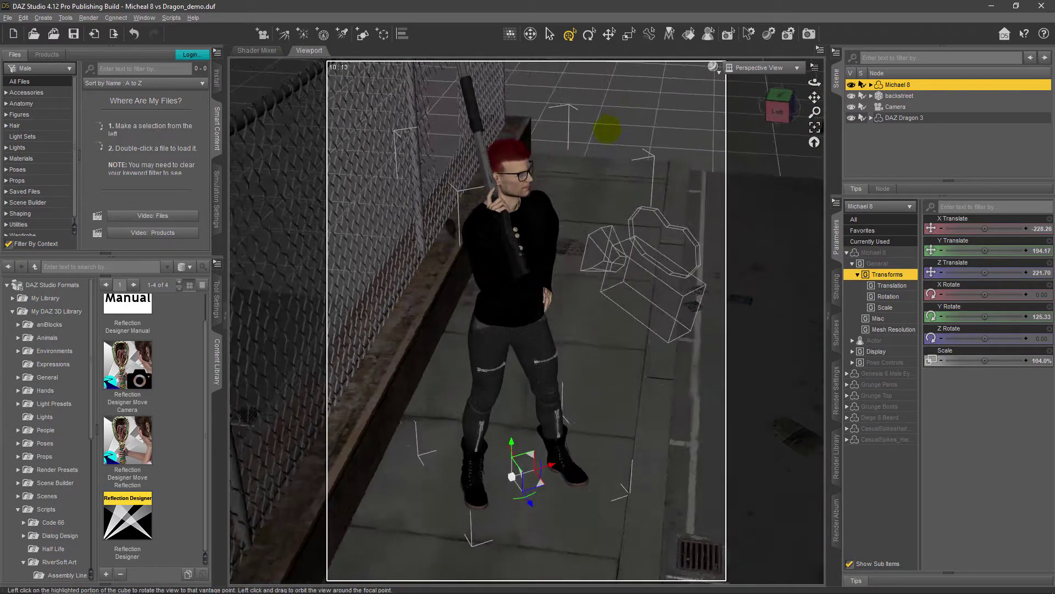
pyautogui.moveTo(780, 108); pyautogui.dragTo(707, 170)
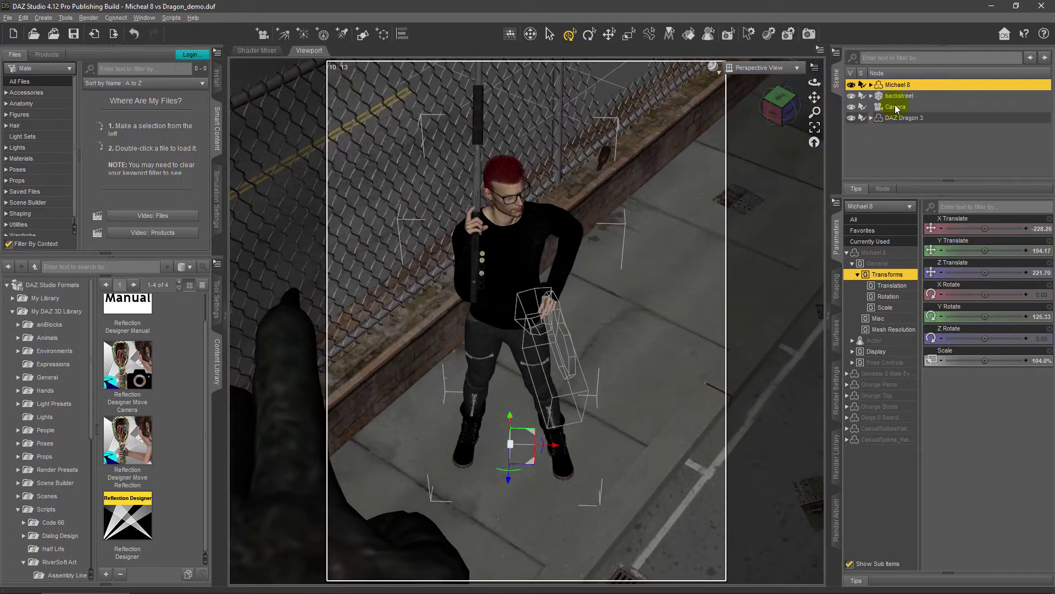
# - Look through the scene's Camera in the viewport and clear the object selection
pyautogui.click(795, 67)
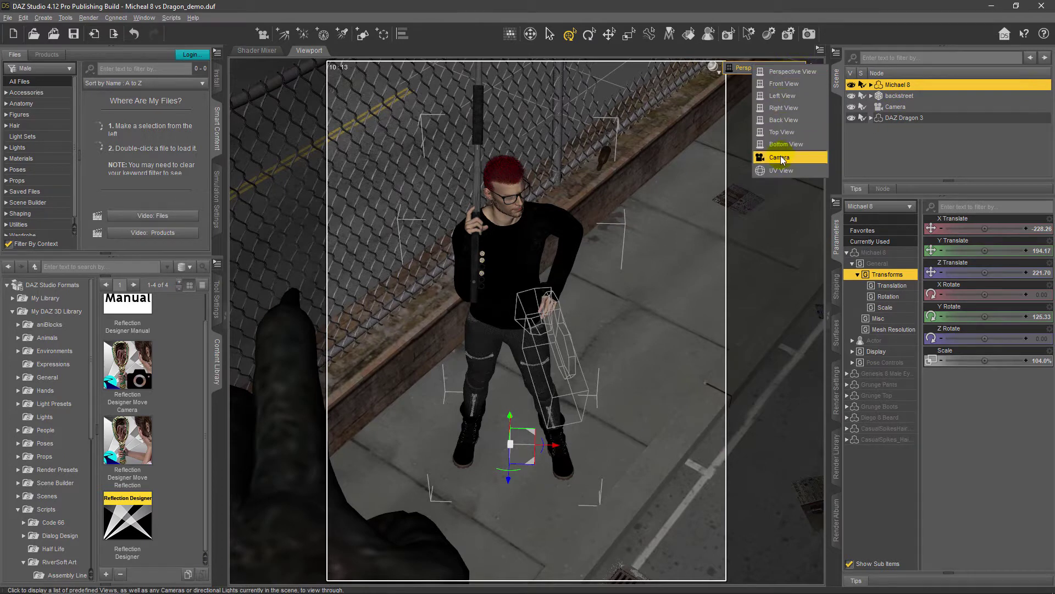
pyautogui.click(780, 158)
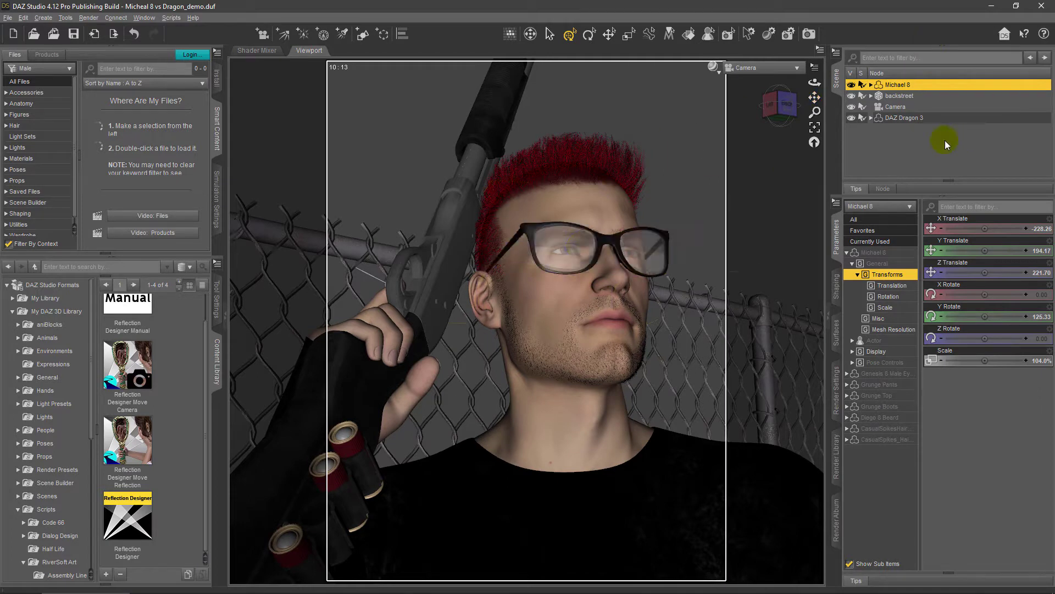
pyautogui.click(918, 147)
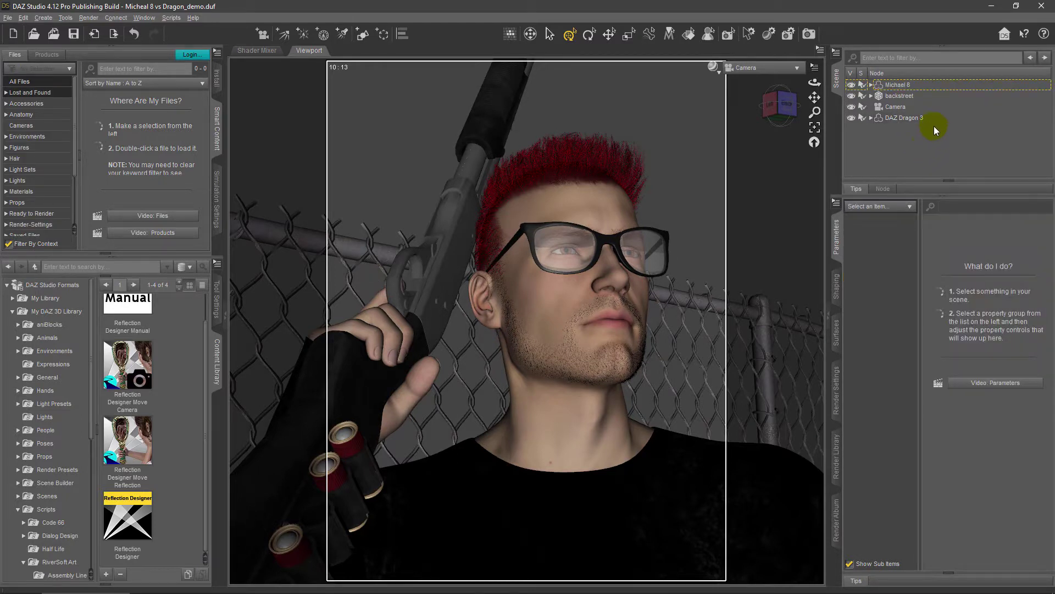
# - Bring up the Tool Settings and look over the available panes and active tools, including Geometry Editor
pyautogui.click(216, 299)
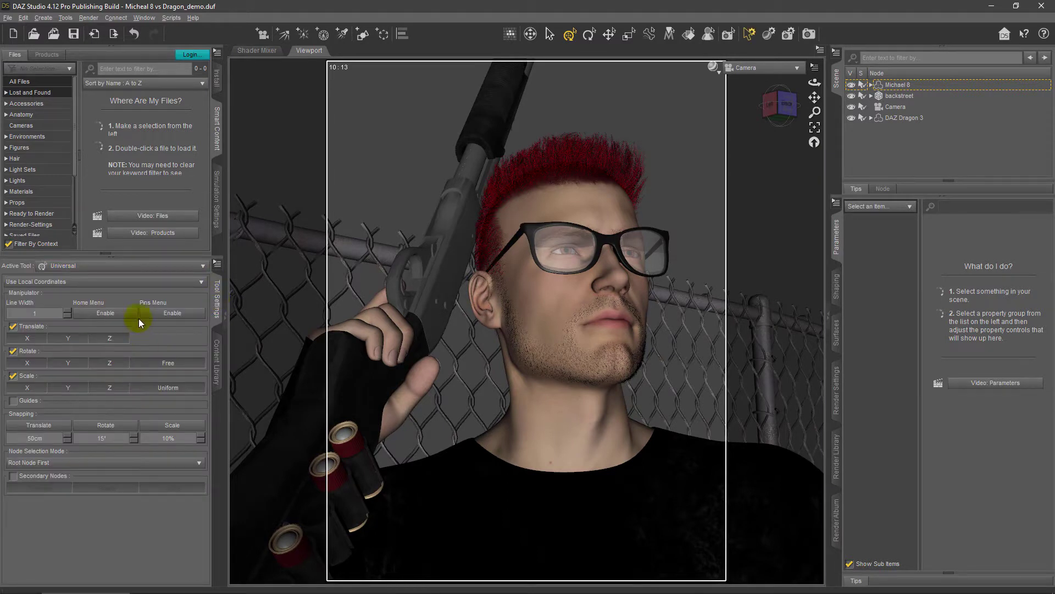
pyautogui.click(146, 19)
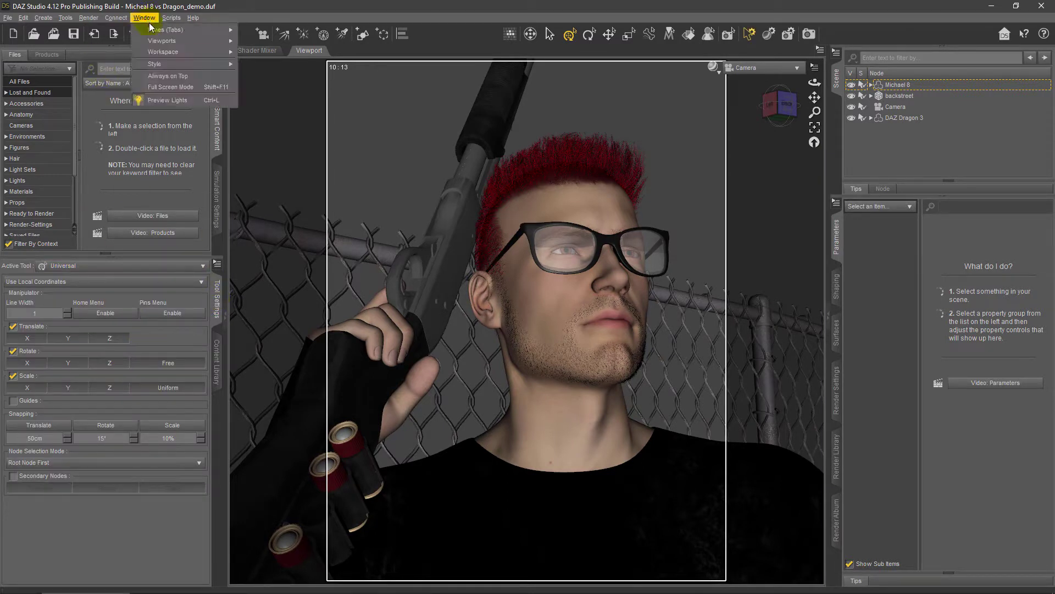
pyautogui.moveTo(157, 28)
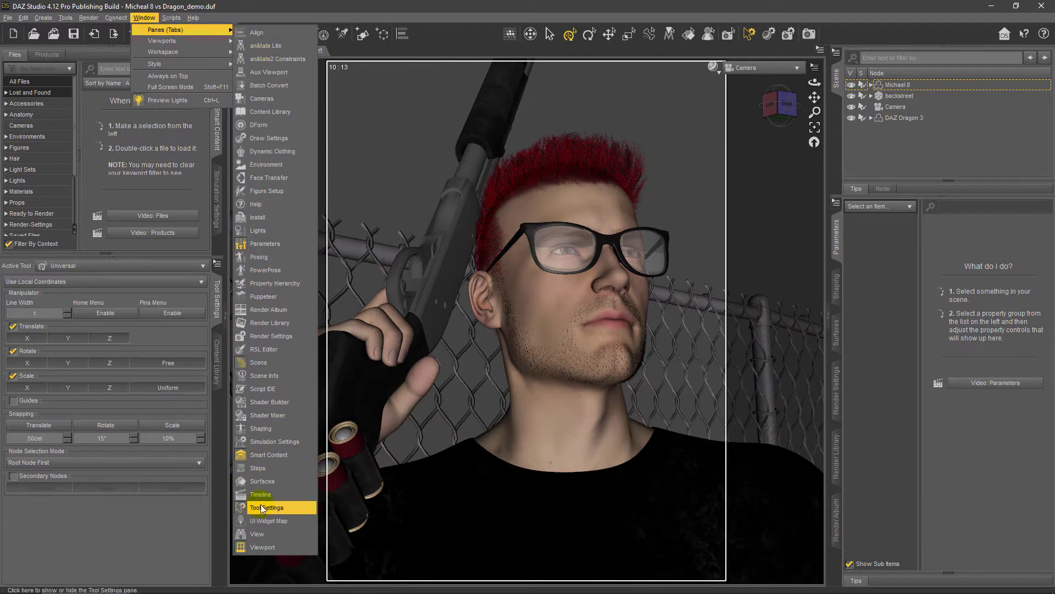
pyautogui.click(278, 5)
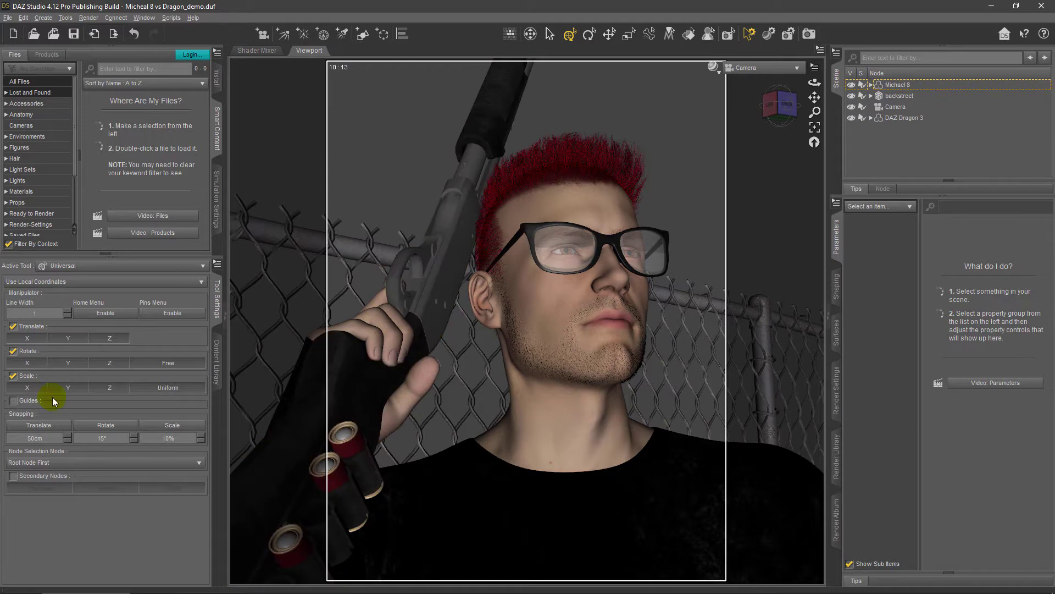
pyautogui.click(70, 266)
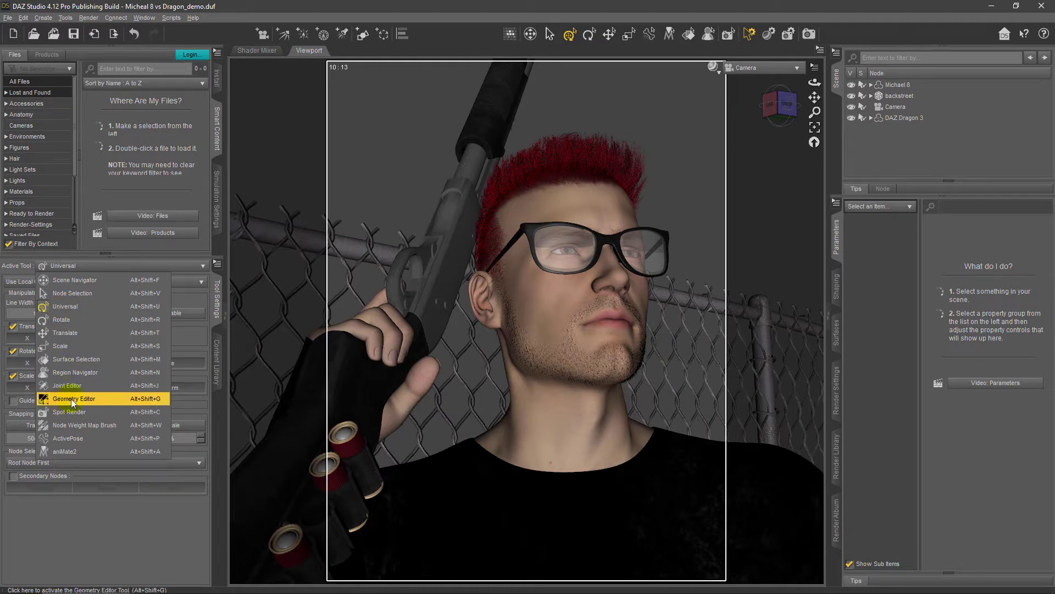
pyautogui.click(17, 268)
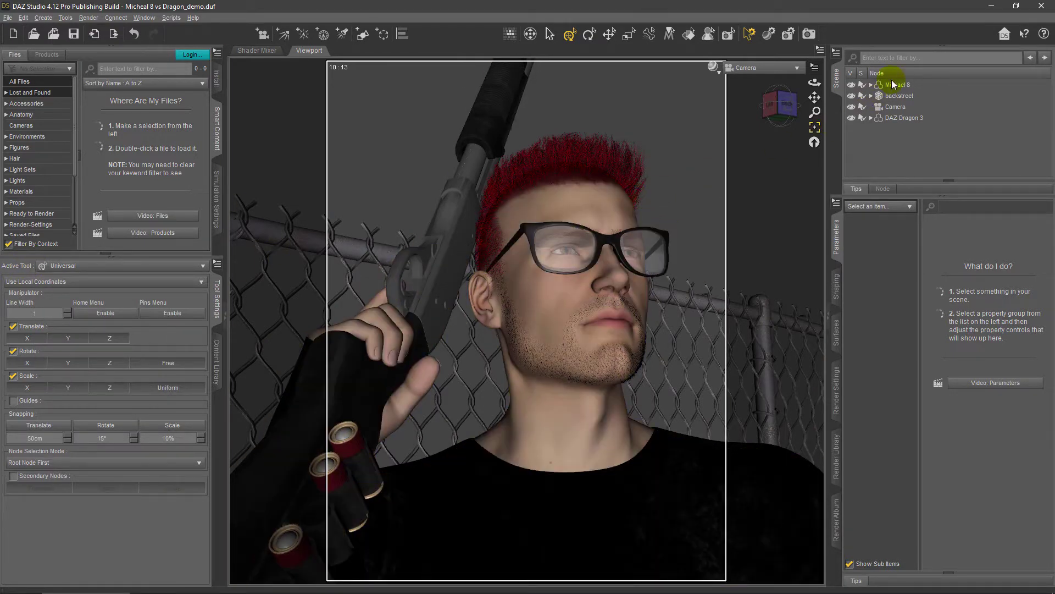
# - Select Michael 8's glasses and locate their node beneath the head in the scene hierarchy
pyautogui.click(894, 85)
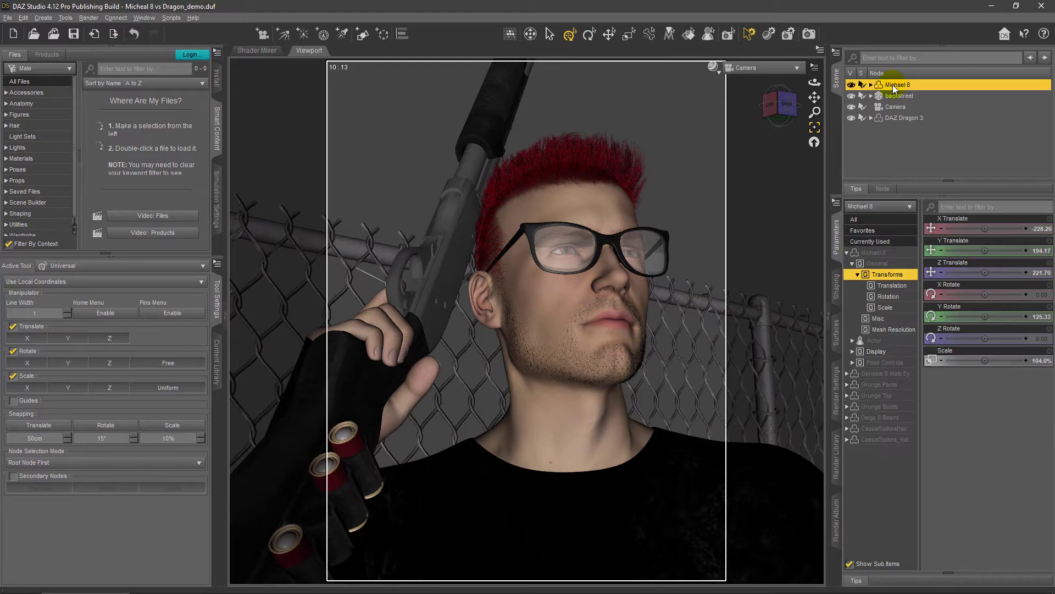
pyautogui.click(607, 244)
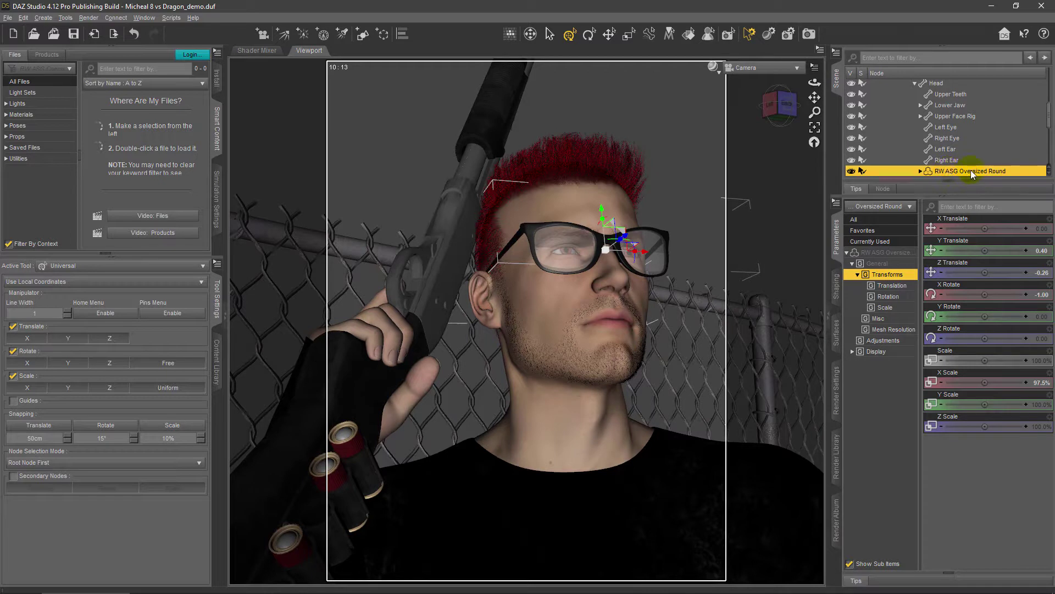
pyautogui.moveTo(1049, 119); pyautogui.dragTo(1021, 111)
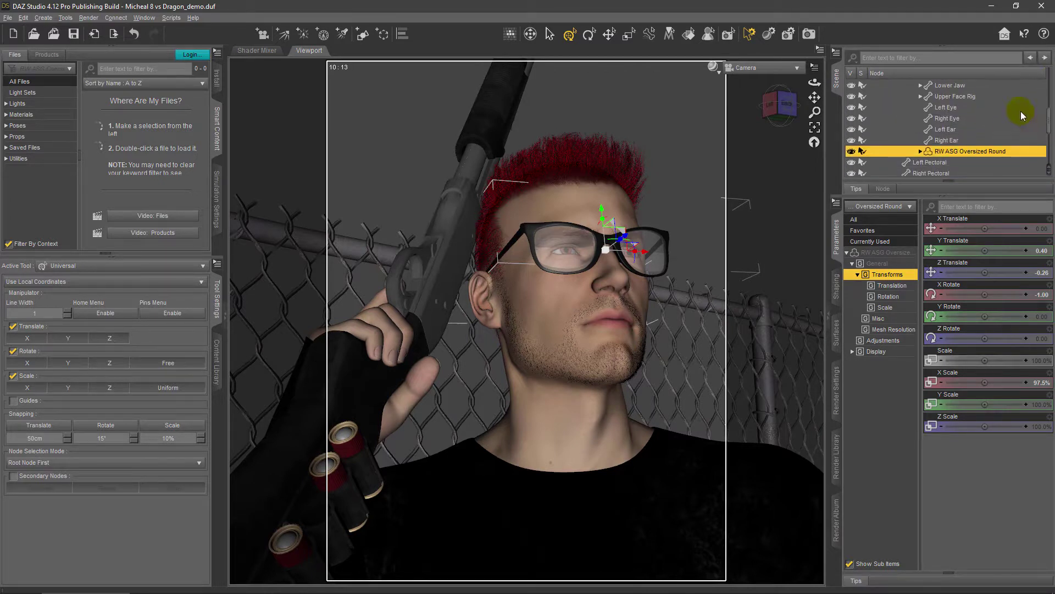
# - Return to Perspective View and frame DAZ Dragon 3 to examine its position facing Michael 8
pyautogui.click(783, 66)
pyautogui.click(785, 74)
pyautogui.moveTo(1051, 120); pyautogui.dragTo(1047, 159)
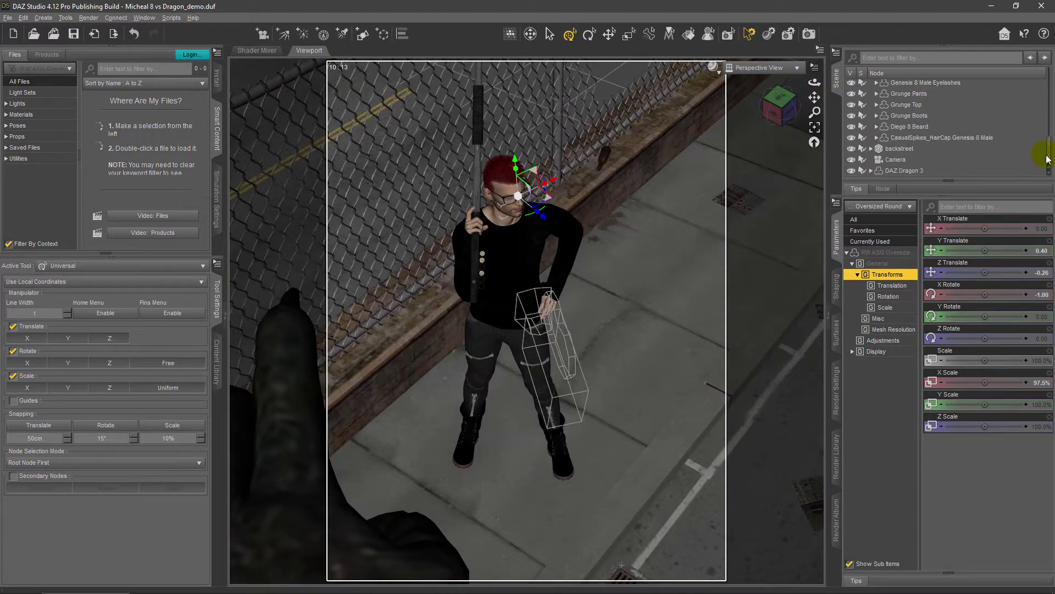
pyautogui.click(906, 171)
pyautogui.click(815, 127)
pyautogui.moveTo(701, 134); pyautogui.dragTo(207, 113)
pyautogui.moveTo(786, 107); pyautogui.dragTo(599, 44)
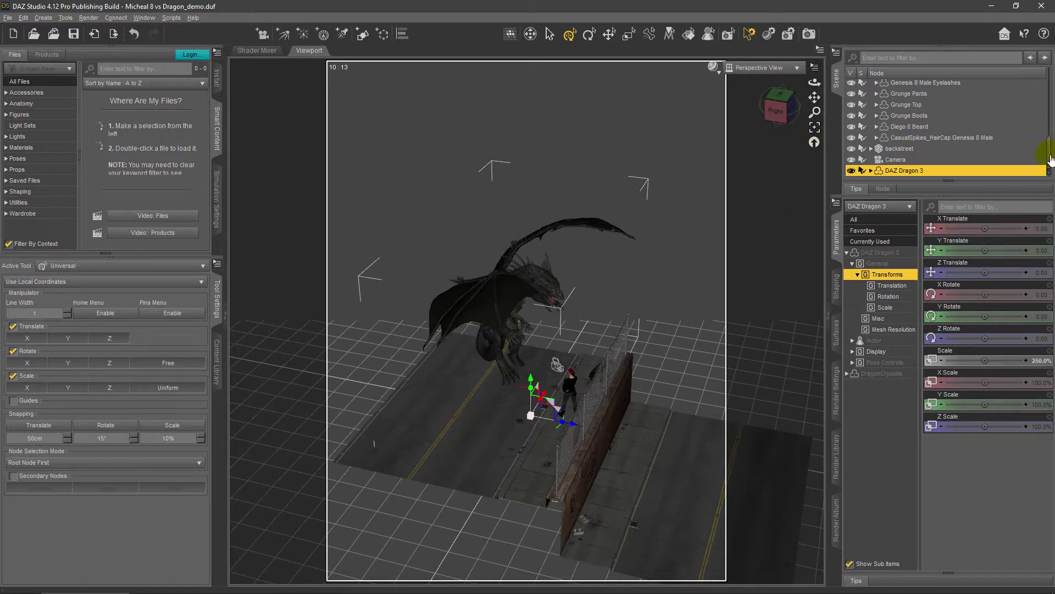
# - Select the dragon's head and look through its surrounding bones in the scene hierarchy
pyautogui.click(550, 287)
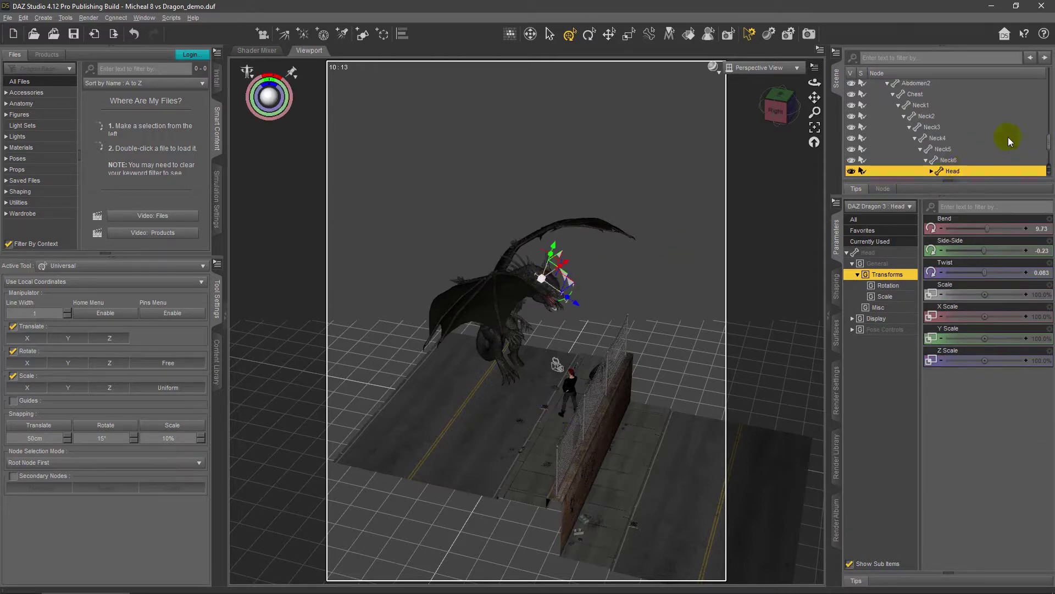
pyautogui.scroll(2, 1049, 137)
pyautogui.scroll(-4, 1049, 136)
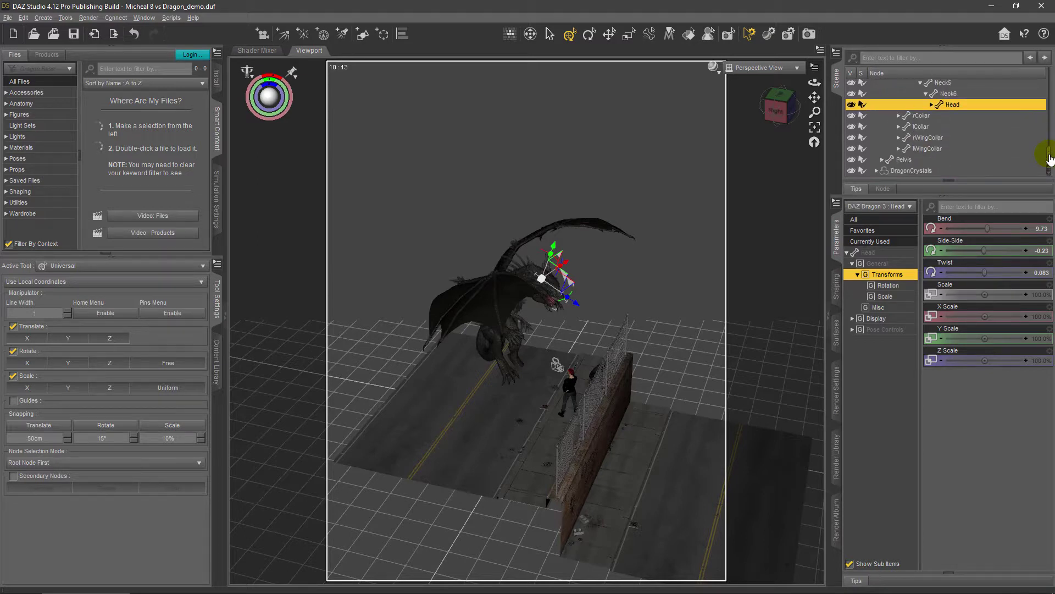
# - Select the RW ASG Oversized Round glasses and frame them from the front in the perspective view
pyautogui.moveTo(1051, 92); pyautogui.dragTo(1050, 107)
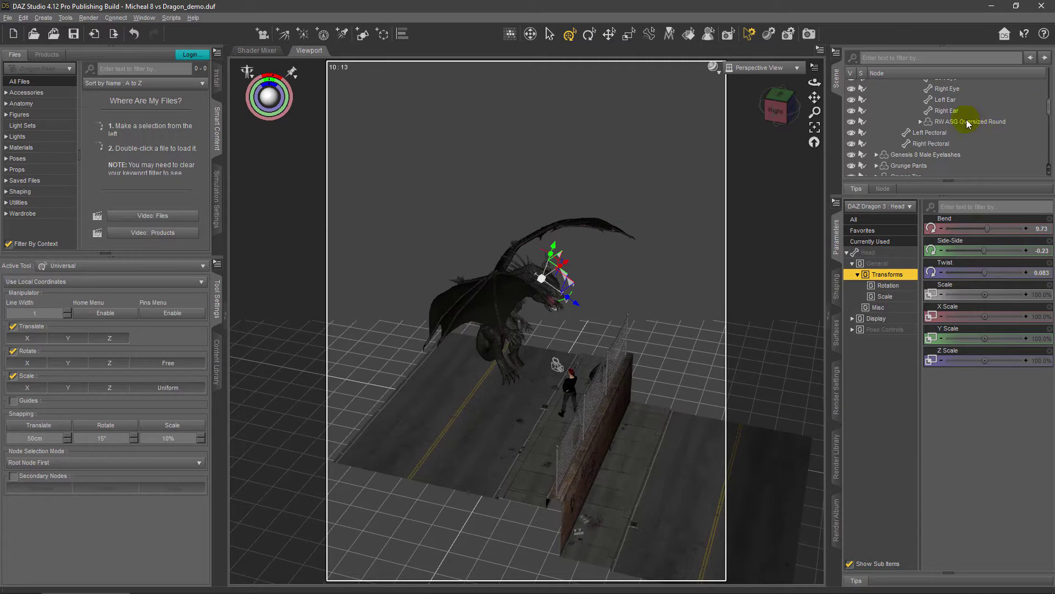
pyautogui.click(968, 122)
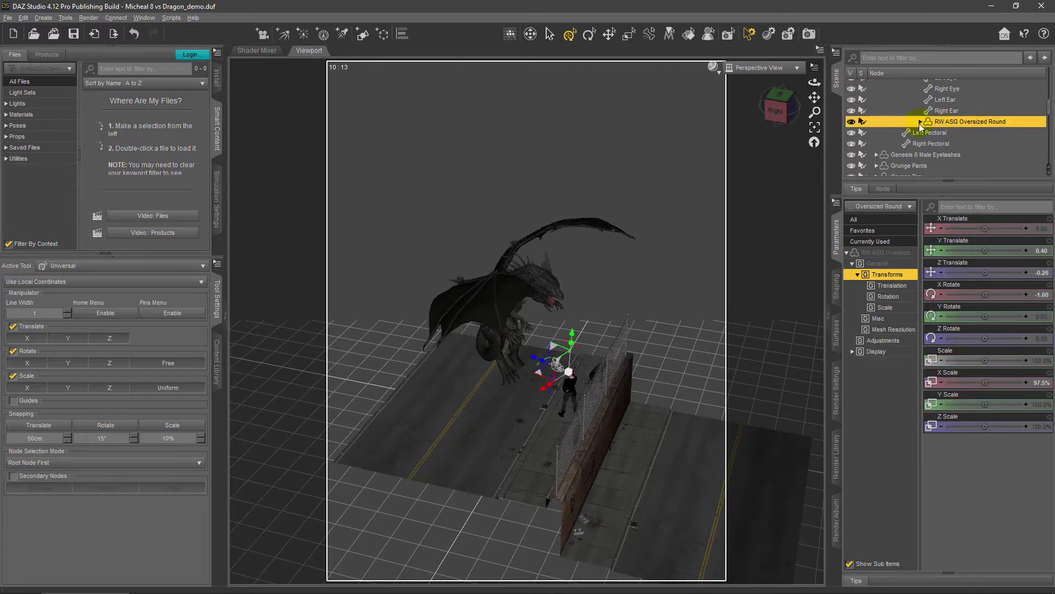
pyautogui.click(815, 129)
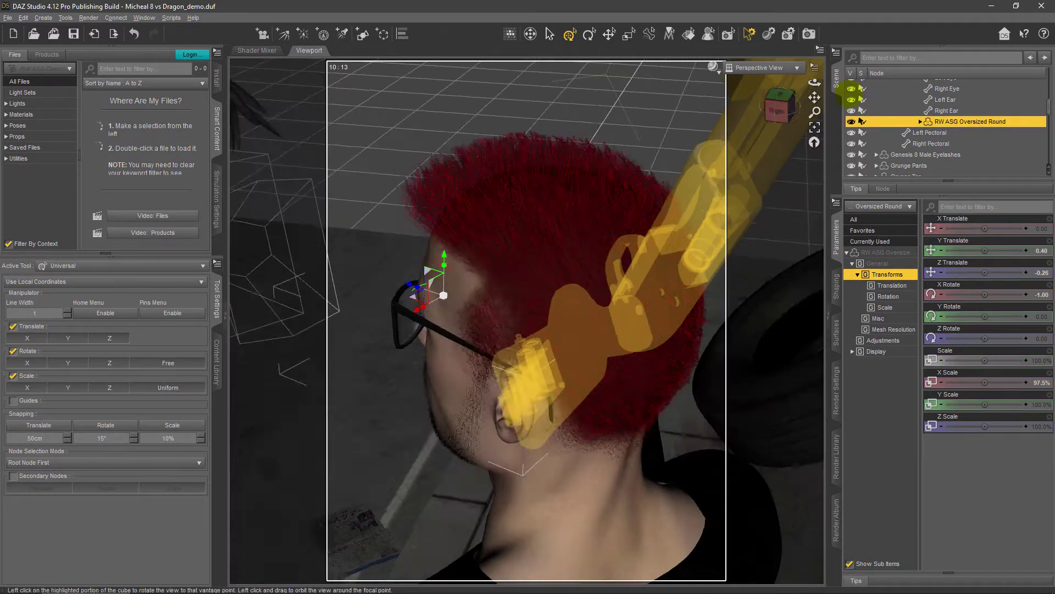
pyautogui.click(780, 107)
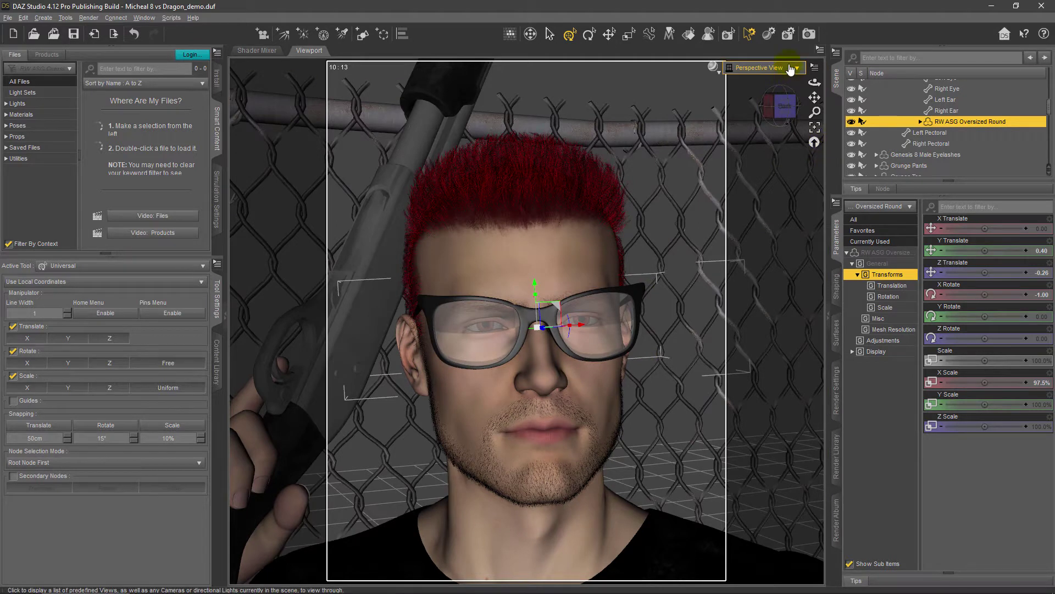
# - Set the viewport's draw style to Hidden Line for a close view of the glasses' lens mesh
pyautogui.click(713, 67)
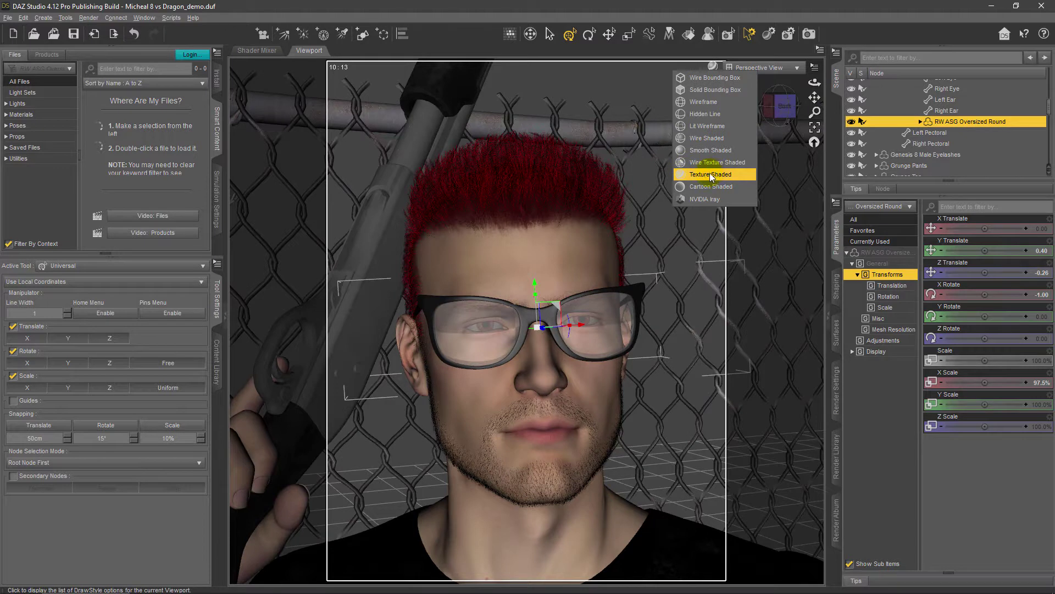
pyautogui.click(701, 114)
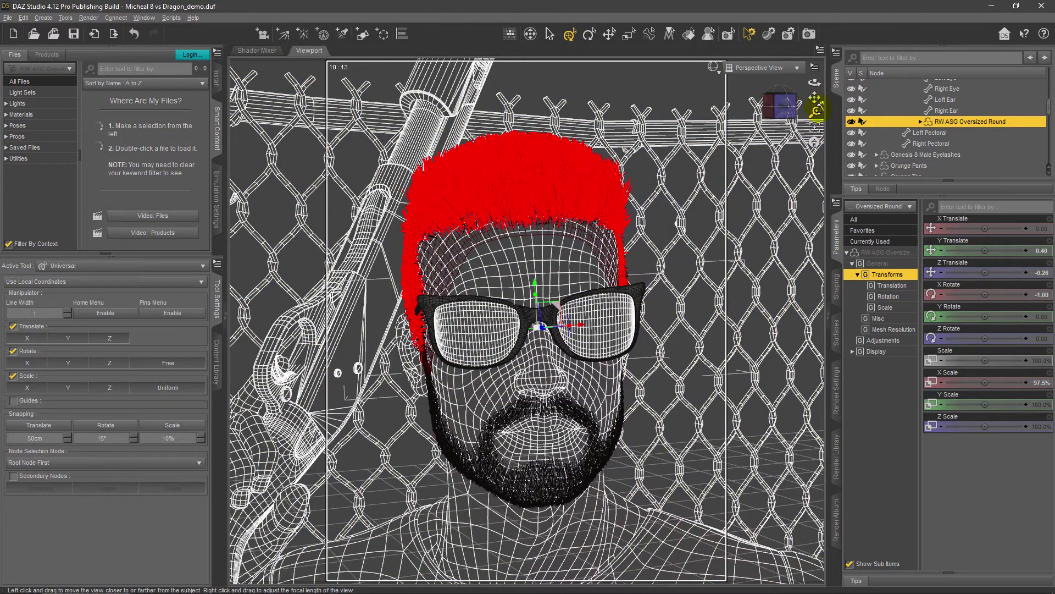
pyautogui.moveTo(816, 135); pyautogui.dragTo(798, 271)
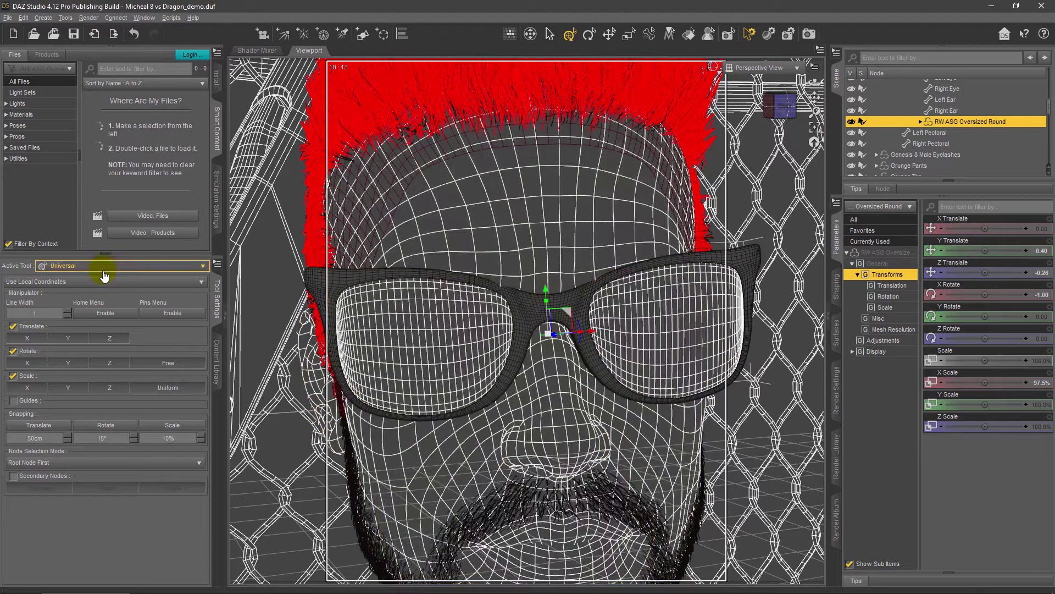
# - Activate the Geometry Editor for the glasses and set its selection mode to Drag Selection
pyautogui.click(97, 266)
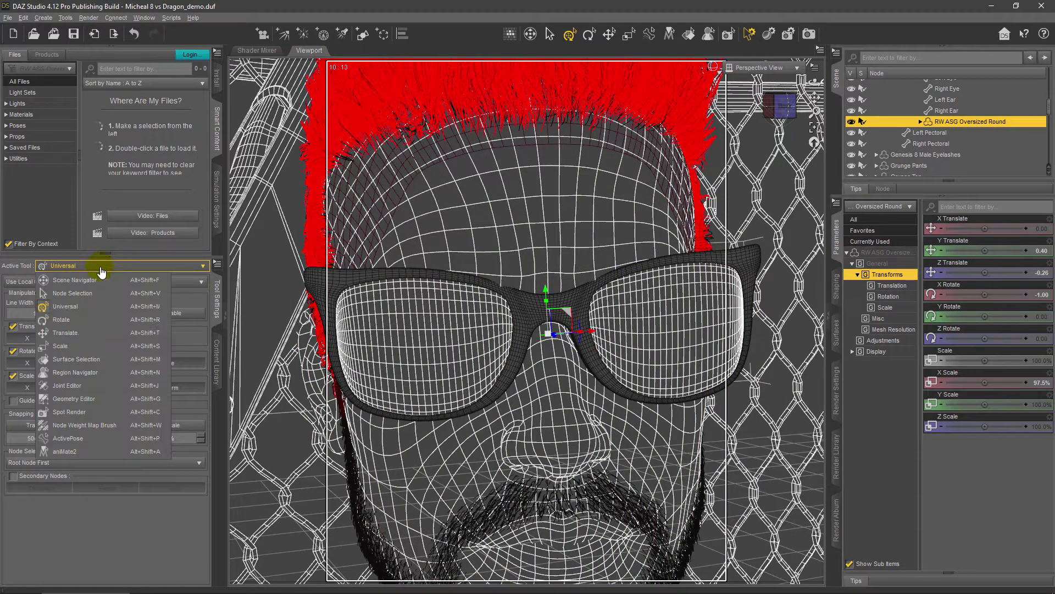
pyautogui.click(77, 400)
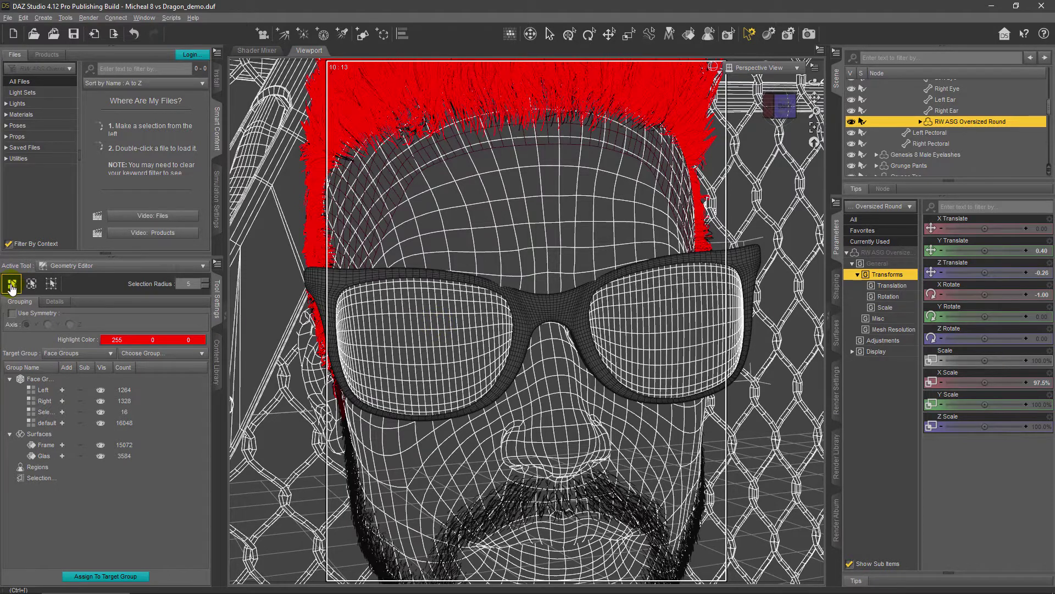
pyautogui.rightClick(666, 194)
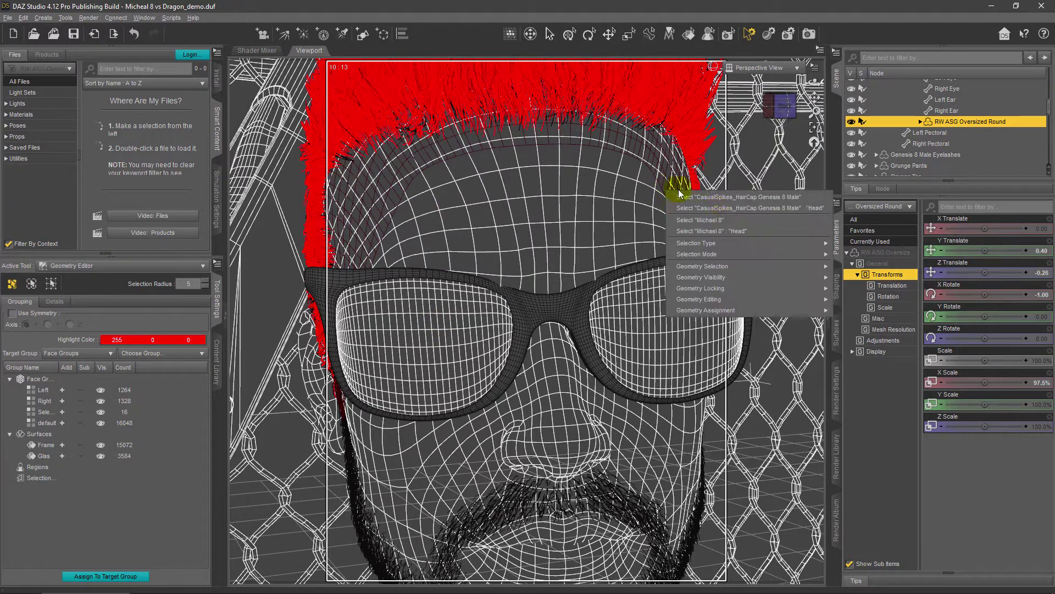
pyautogui.rightClick(715, 185)
pyautogui.moveTo(743, 201)
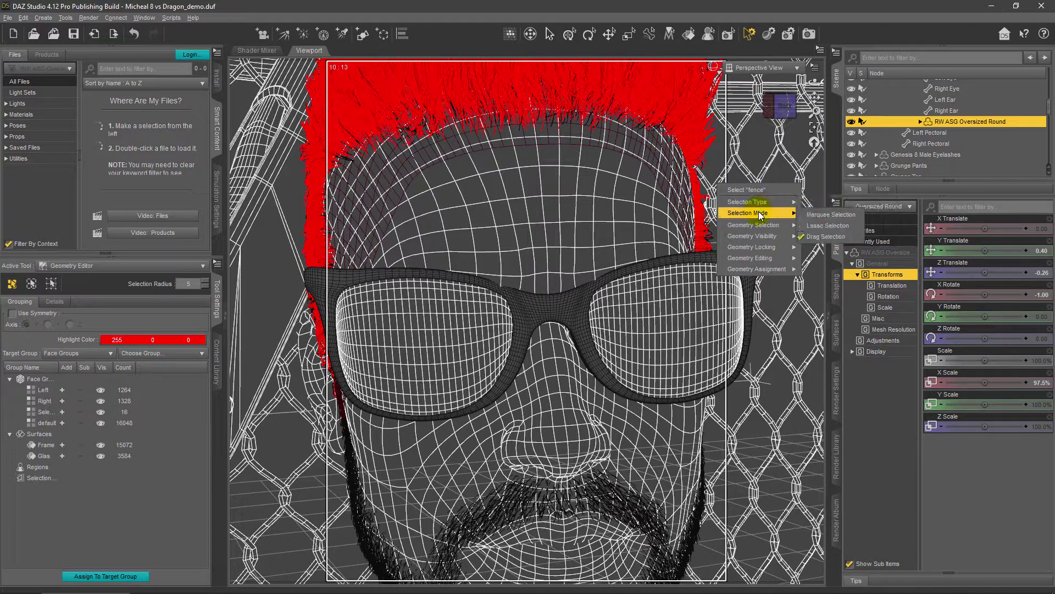
pyautogui.click(823, 235)
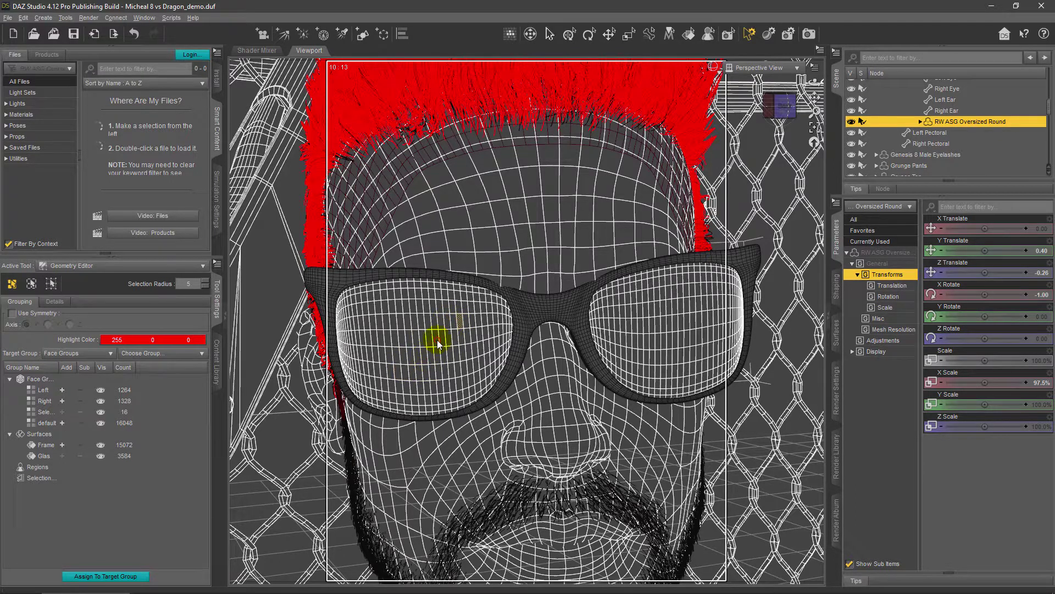
# - View the scene through Camera and set the viewport's draw style to Texture Shaded
pyautogui.click(763, 68)
pyautogui.click(756, 157)
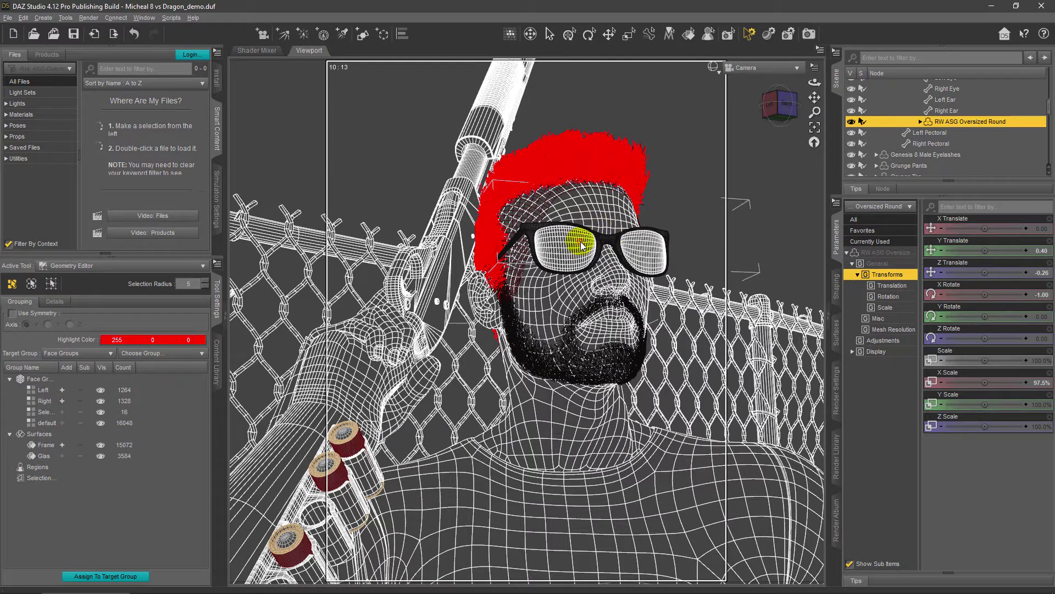
pyautogui.click(749, 78)
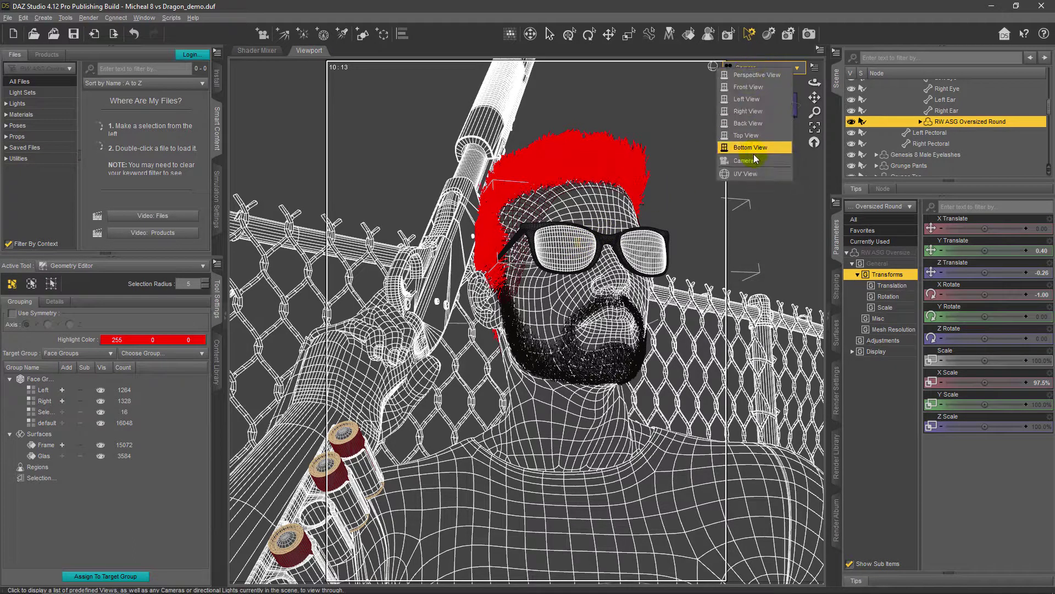
pyautogui.click(759, 76)
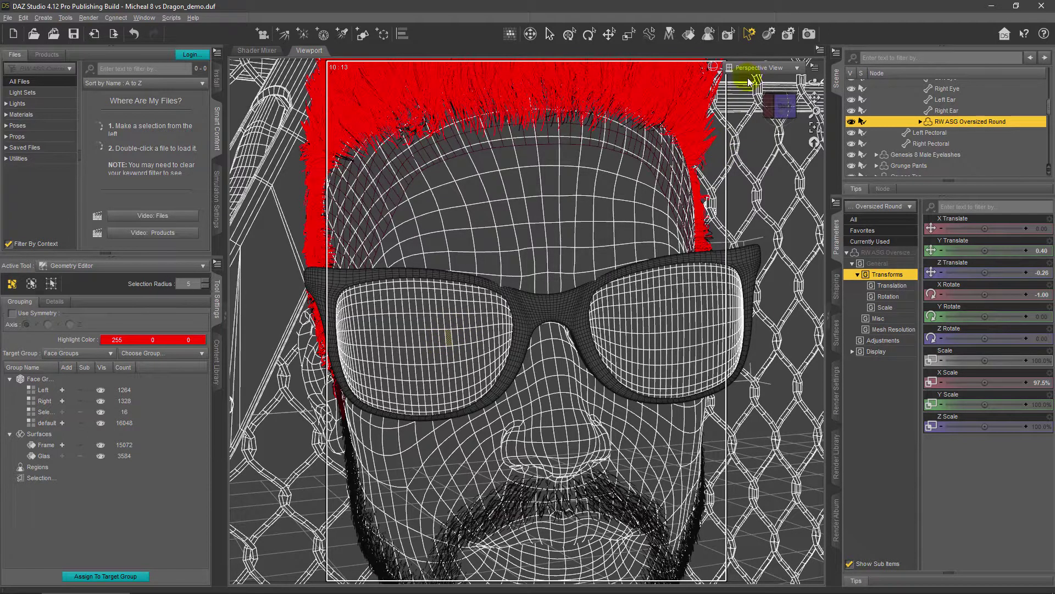
pyautogui.click(771, 69)
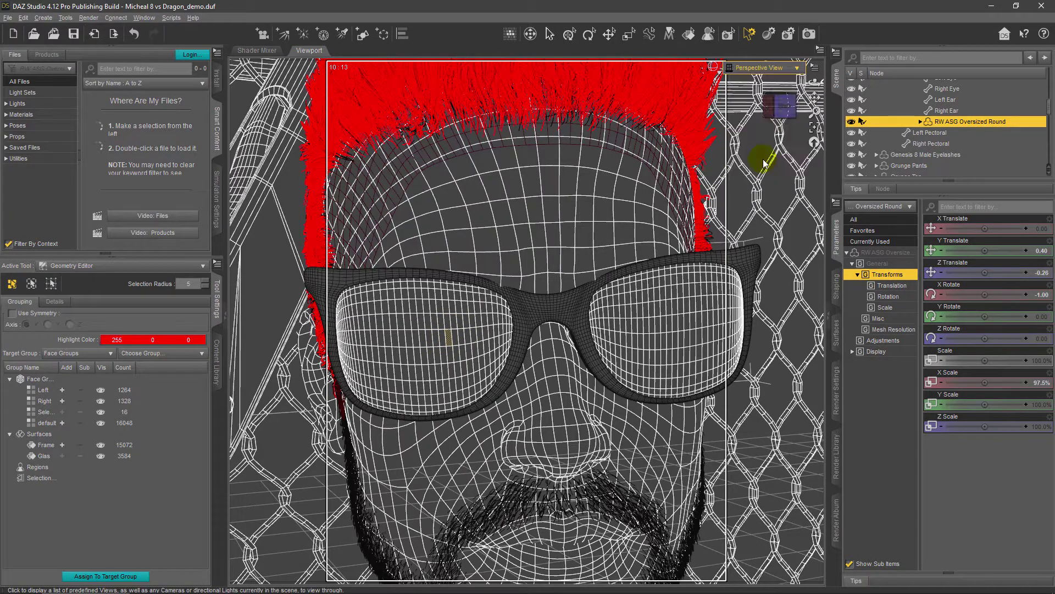
pyautogui.click(764, 158)
pyautogui.click(712, 67)
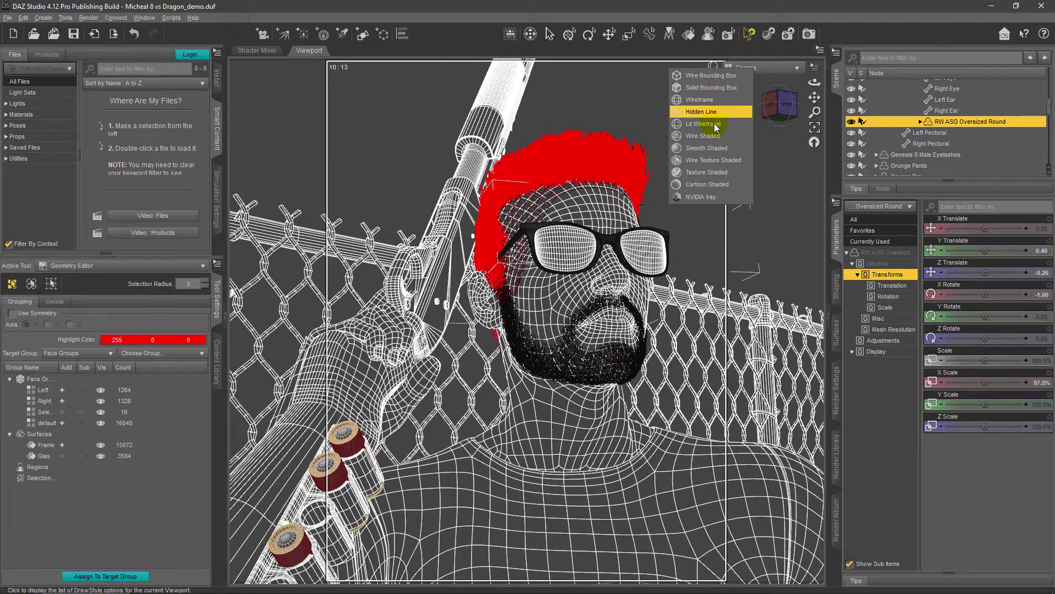
pyautogui.click(697, 172)
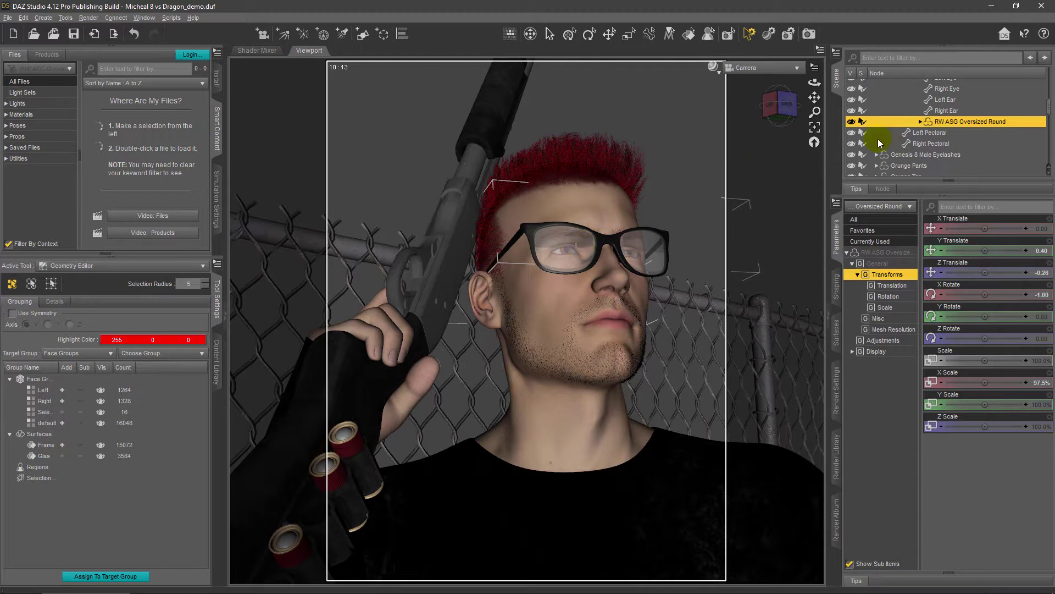
pyautogui.click(713, 67)
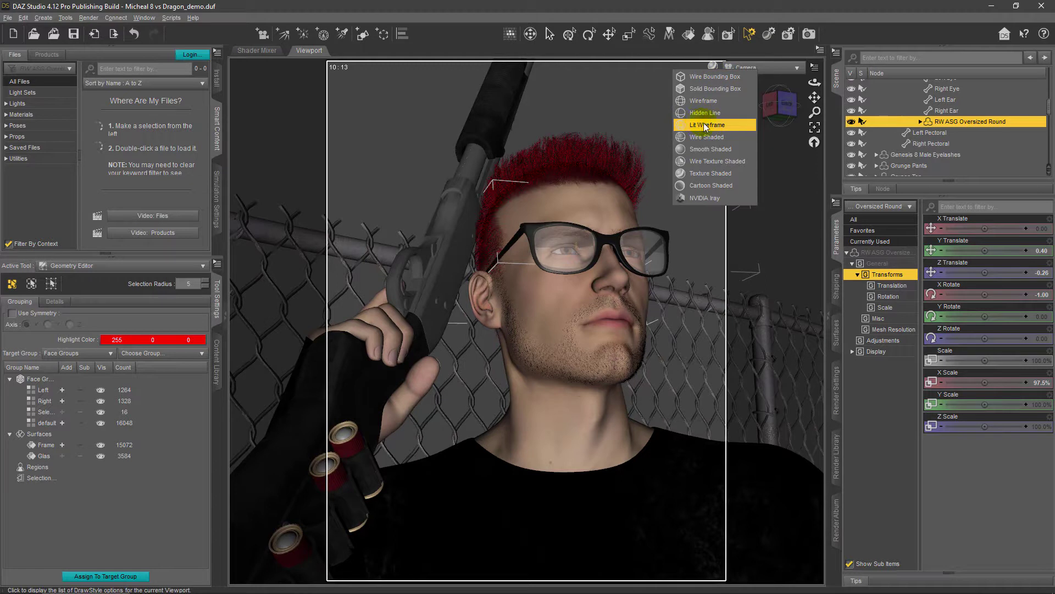
pyautogui.click(692, 172)
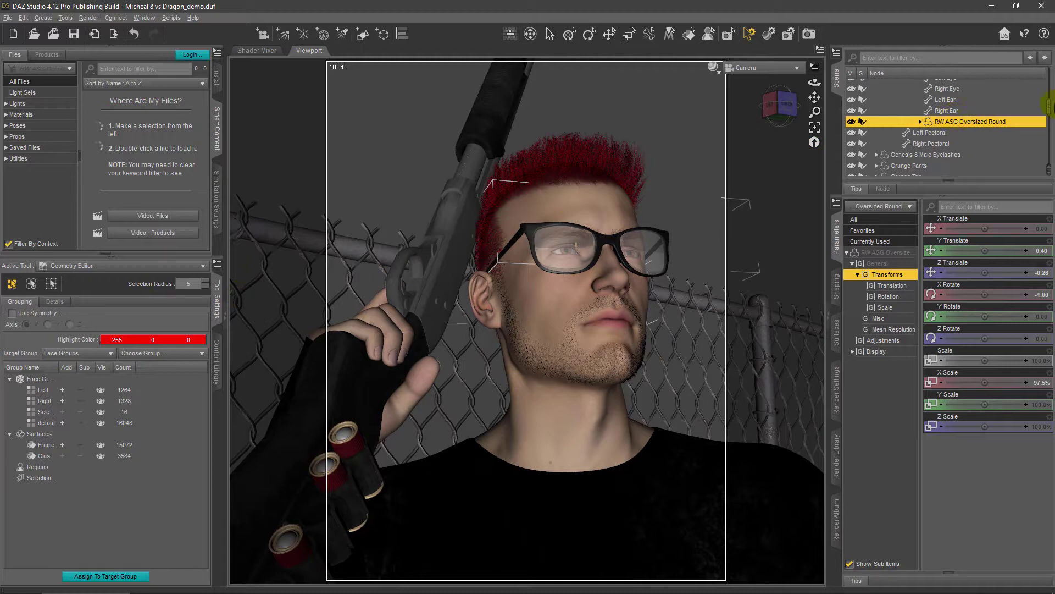
# - Add the DAZ Dragon 3 Head bone to the selection alongside the glasses in the scene hierarchy
pyautogui.moveTo(1048, 113); pyautogui.dragTo(1051, 154)
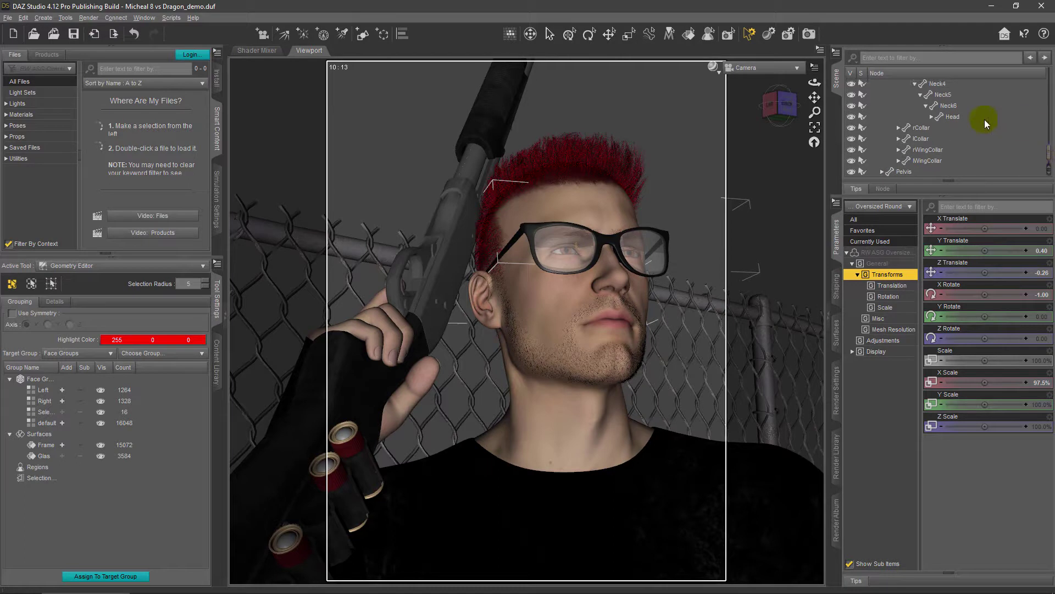
pyautogui.click(953, 118)
pyautogui.moveTo(1051, 148)
pyautogui.mouseDown()
pyautogui.moveTo(1050, 112)
pyautogui.moveTo(1046, 139)
pyautogui.mouseUp()
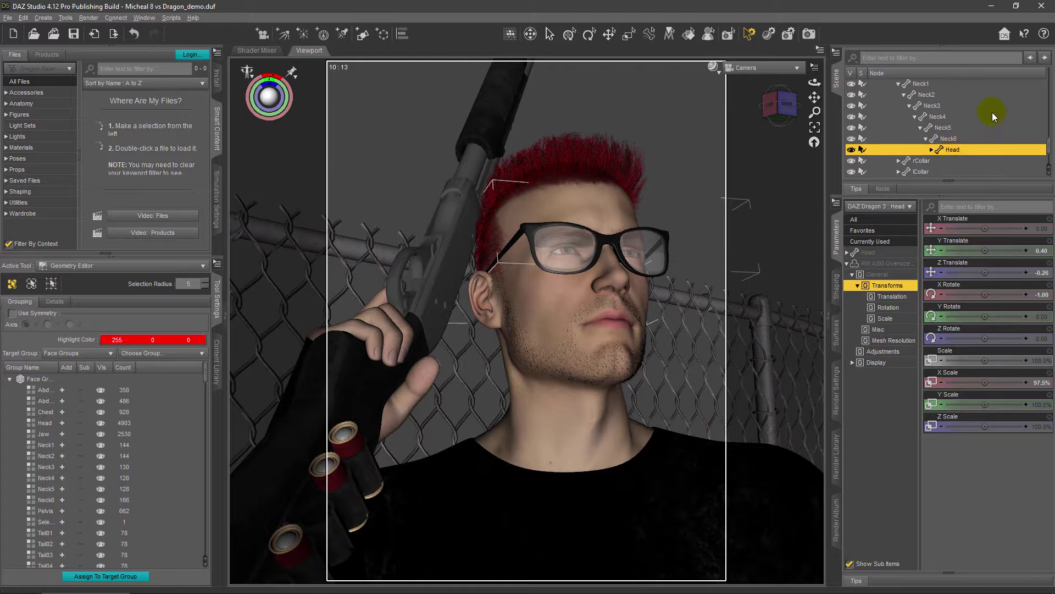
# - Run the Reflection Designer Move Reflection script and reset its parameters
pyautogui.click(215, 360)
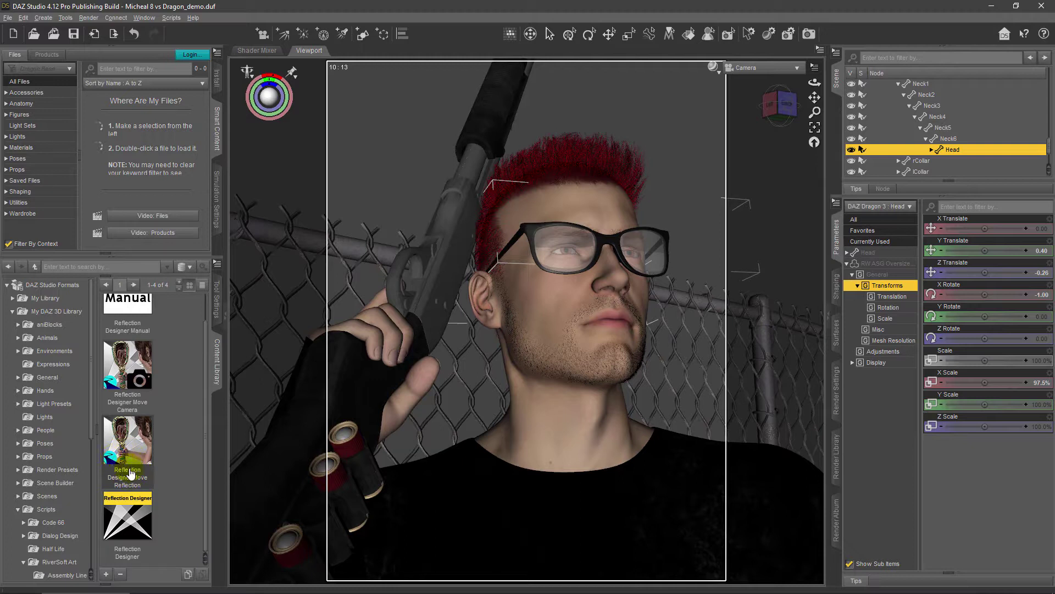
pyautogui.doubleClick(132, 440)
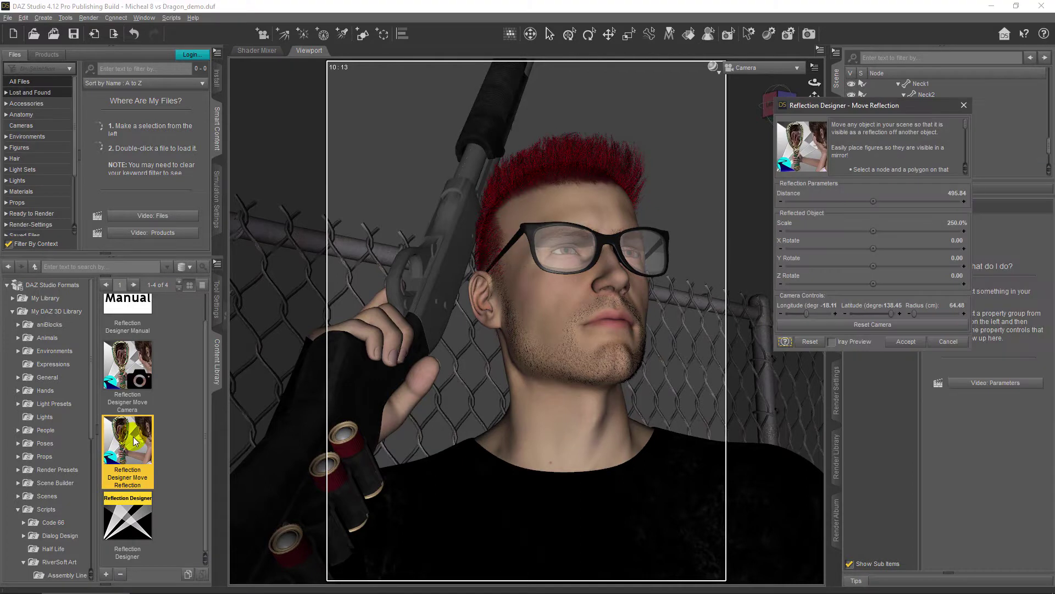
pyautogui.click(811, 341)
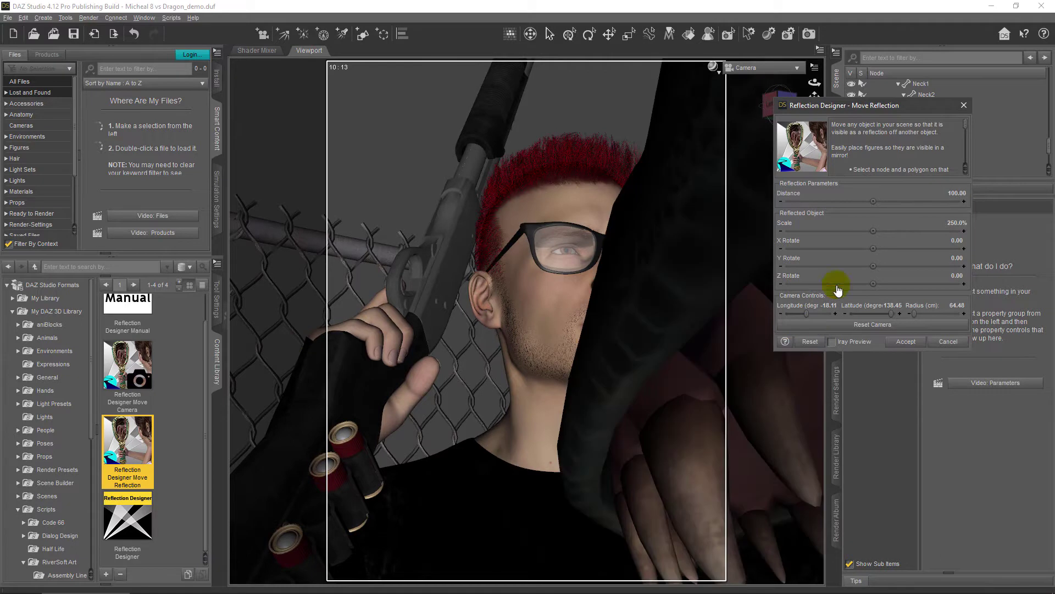
pyautogui.moveTo(860, 106); pyautogui.dragTo(848, 88)
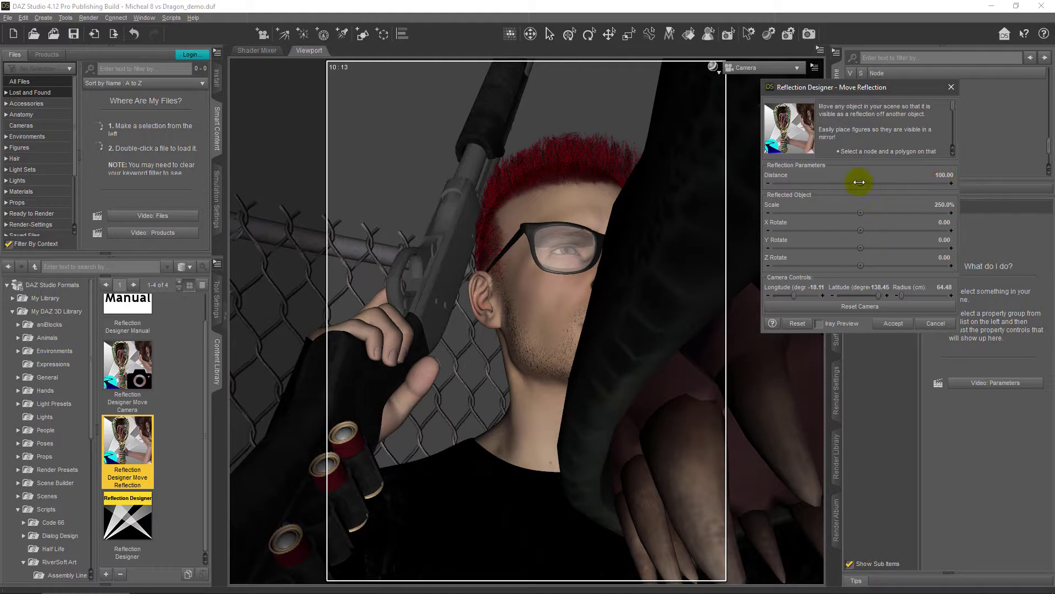
# - Place the reflected dragon at a distance of 589.07 and set its scale to 41.9%, using a wide camera view
pyautogui.moveTo(902, 293)
pyautogui.mouseDown()
pyautogui.moveTo(934, 291)
pyautogui.moveTo(893, 294)
pyautogui.mouseUp()
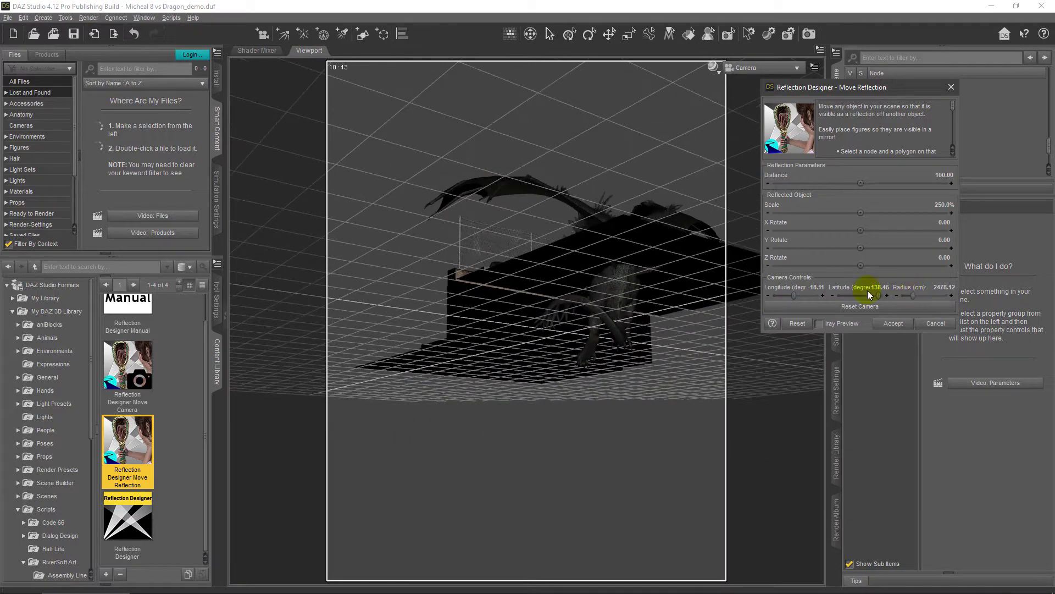
pyautogui.moveTo(794, 293); pyautogui.dragTo(814, 298)
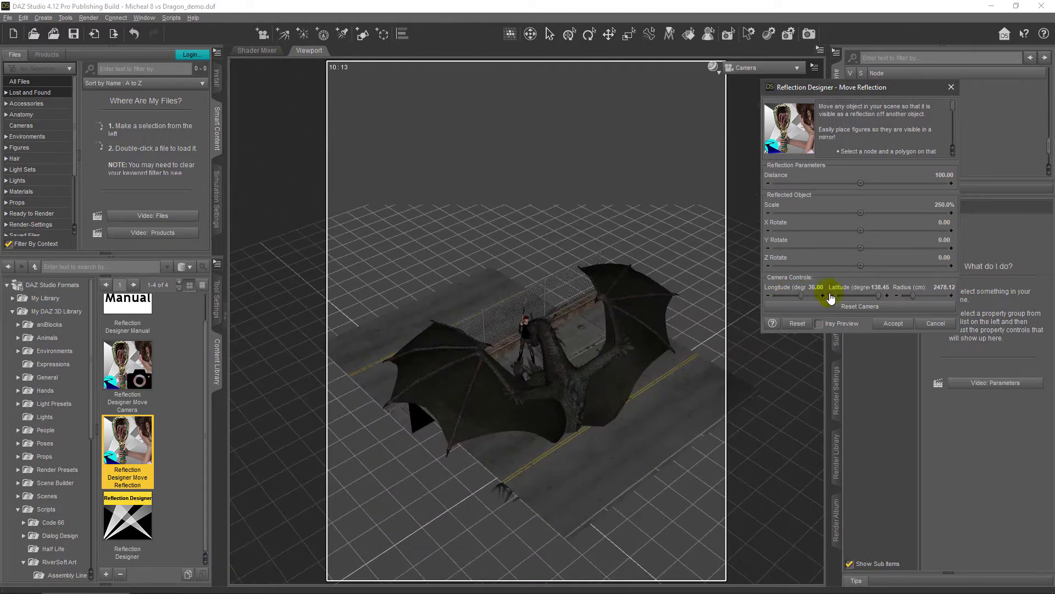
pyautogui.moveTo(877, 295)
pyautogui.mouseDown()
pyautogui.moveTo(857, 295)
pyautogui.moveTo(876, 292)
pyautogui.mouseUp()
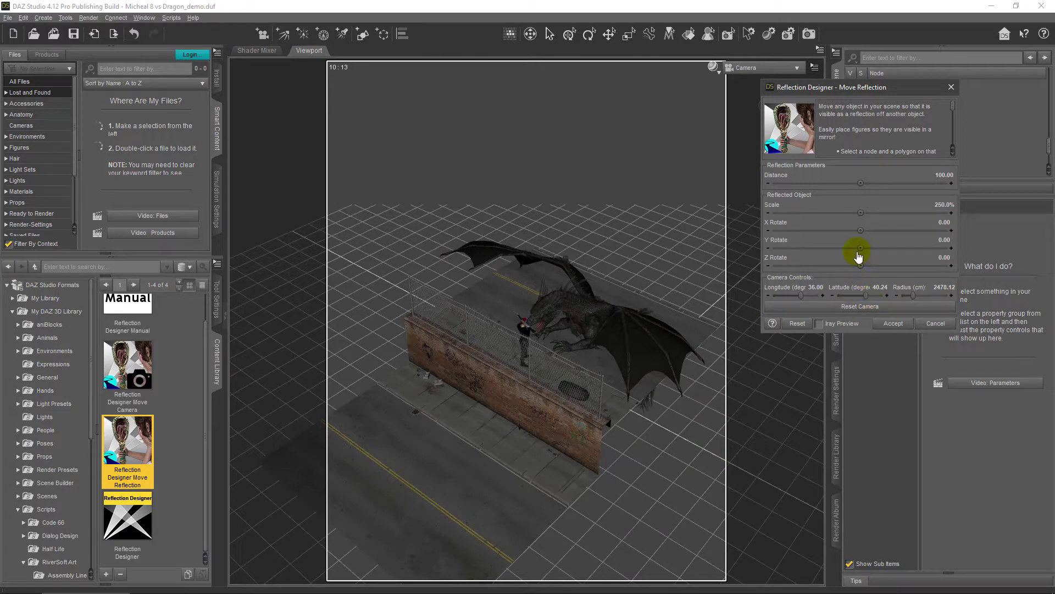
pyautogui.moveTo(861, 183); pyautogui.dragTo(944, 175)
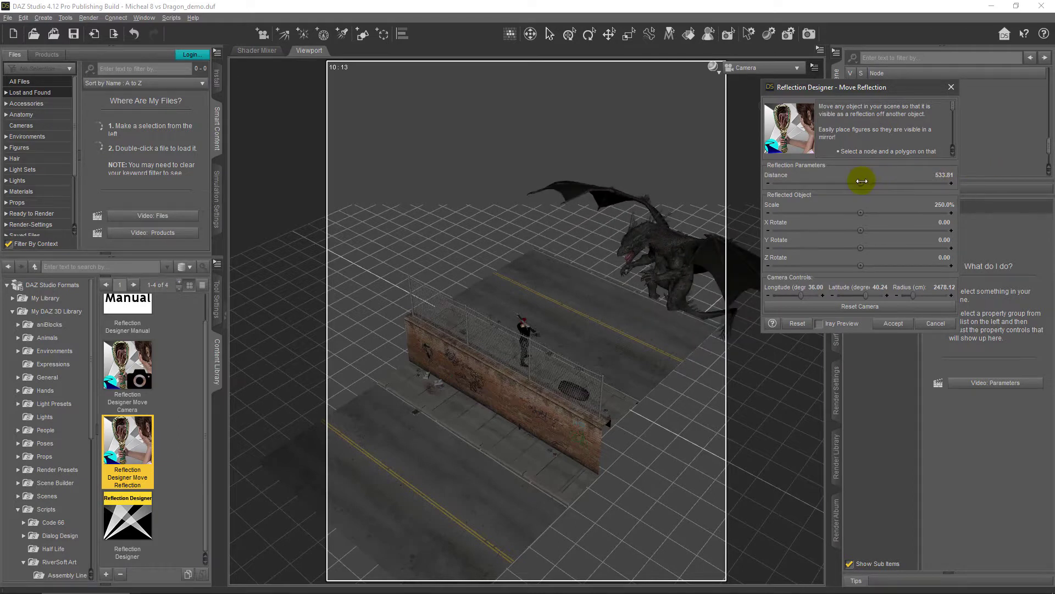
pyautogui.moveTo(860, 182); pyautogui.dragTo(915, 175)
pyautogui.click(811, 310)
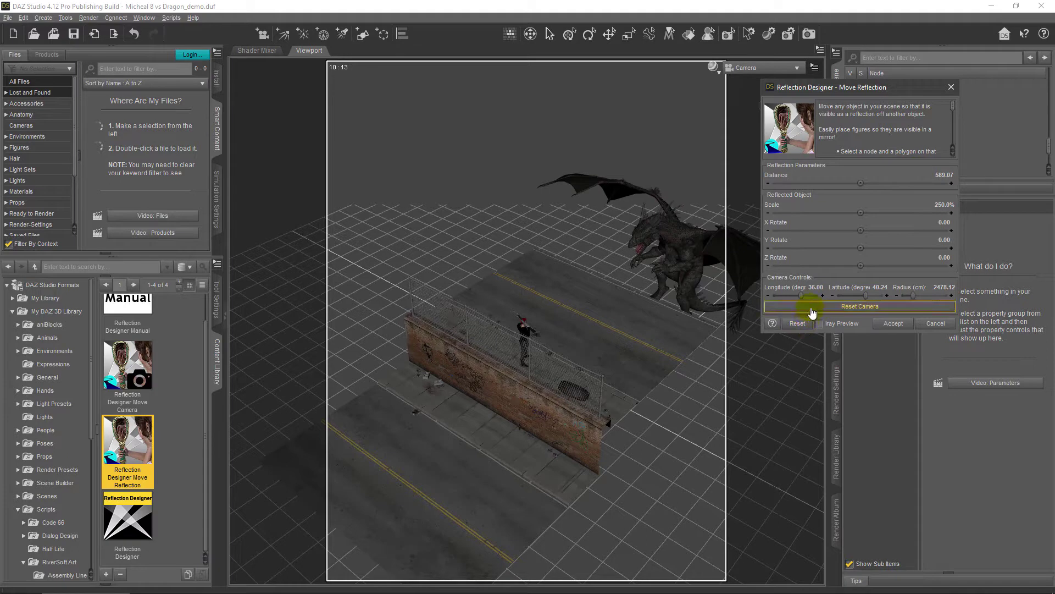
pyautogui.moveTo(860, 213)
pyautogui.mouseDown()
pyautogui.moveTo(876, 212)
pyautogui.moveTo(800, 234)
pyautogui.moveTo(878, 230)
pyautogui.moveTo(874, 212)
pyautogui.mouseUp()
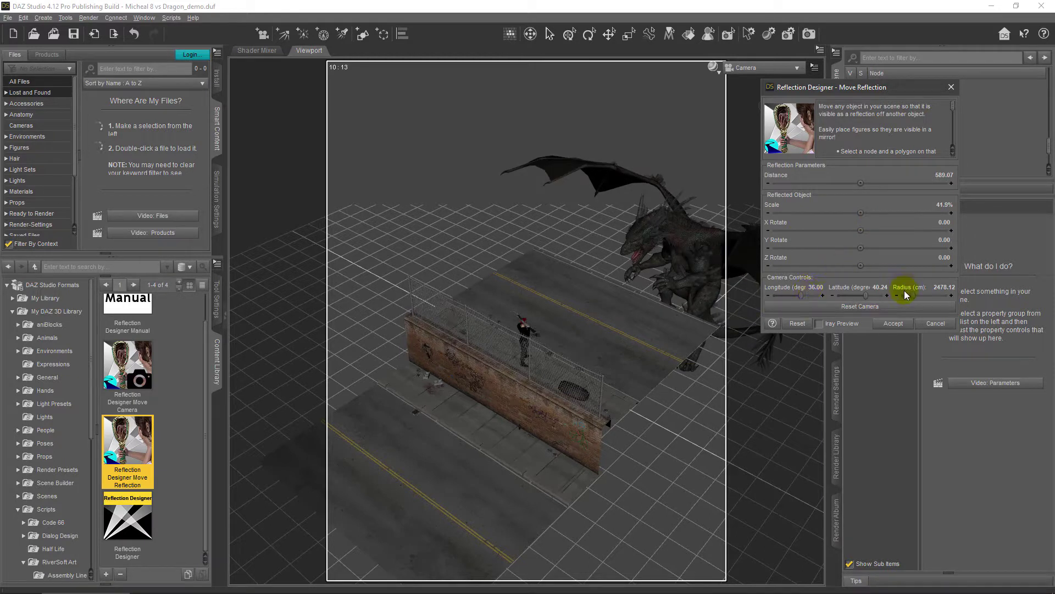
# - Rotate the reflected dragon to 10.12 on X, 4.94 on Y and 2.99 on Z, viewing it from behind the man
pyautogui.moveTo(800, 297); pyautogui.dragTo(798, 295)
pyautogui.moveTo(861, 291); pyautogui.dragTo(902, 294)
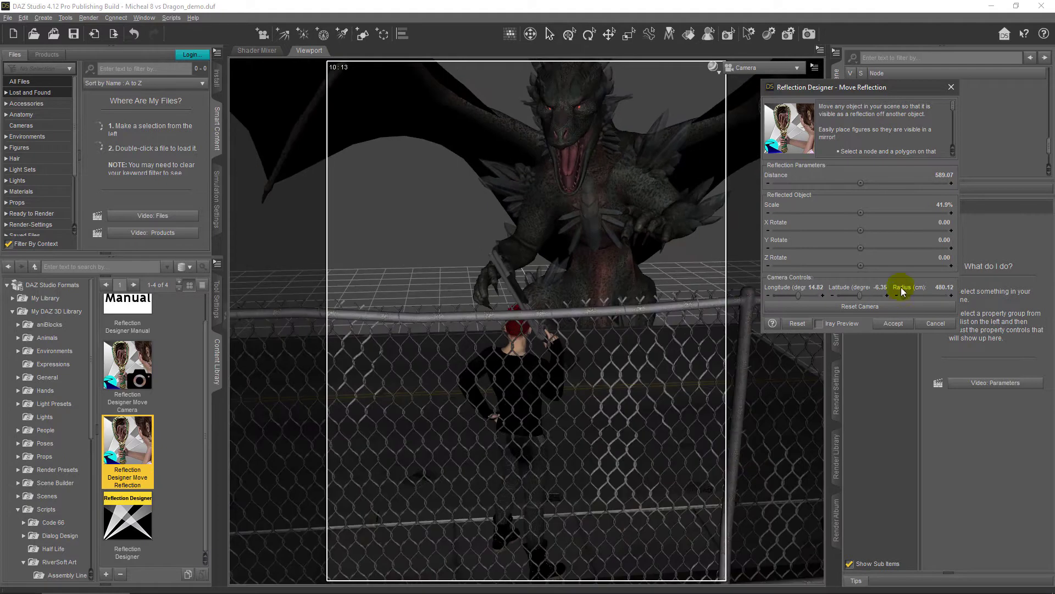
pyautogui.moveTo(798, 294); pyautogui.dragTo(858, 292)
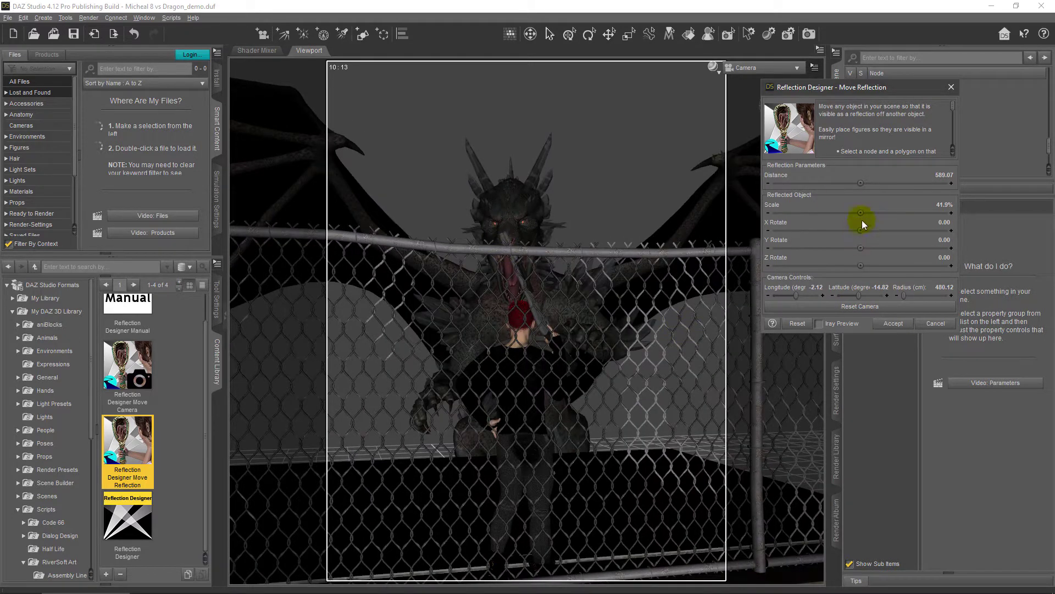
pyautogui.moveTo(861, 230); pyautogui.dragTo(846, 271)
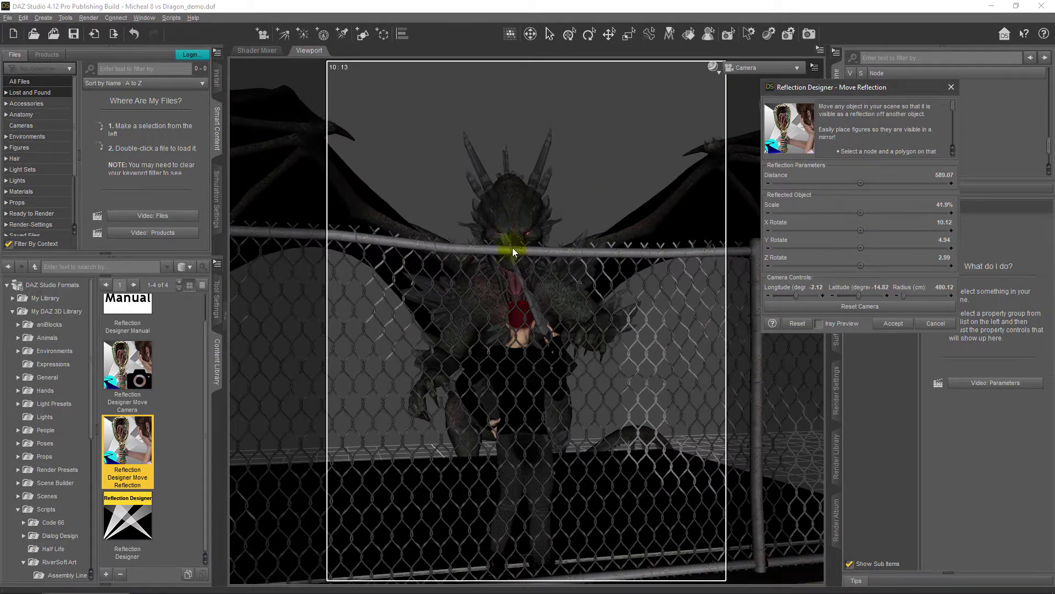
# - Adjust the reflected dragon to a distance of 576.62 and a scale of 47.1% in a wide view
pyautogui.moveTo(795, 296); pyautogui.dragTo(855, 293)
pyautogui.moveTo(904, 295); pyautogui.dragTo(912, 294)
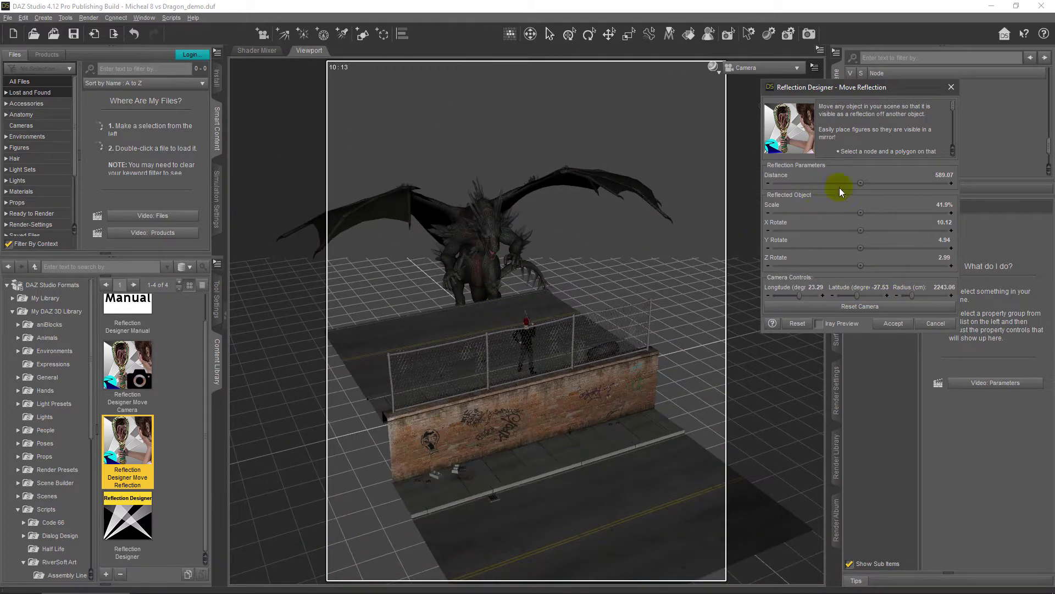
pyautogui.moveTo(862, 182); pyautogui.dragTo(873, 207)
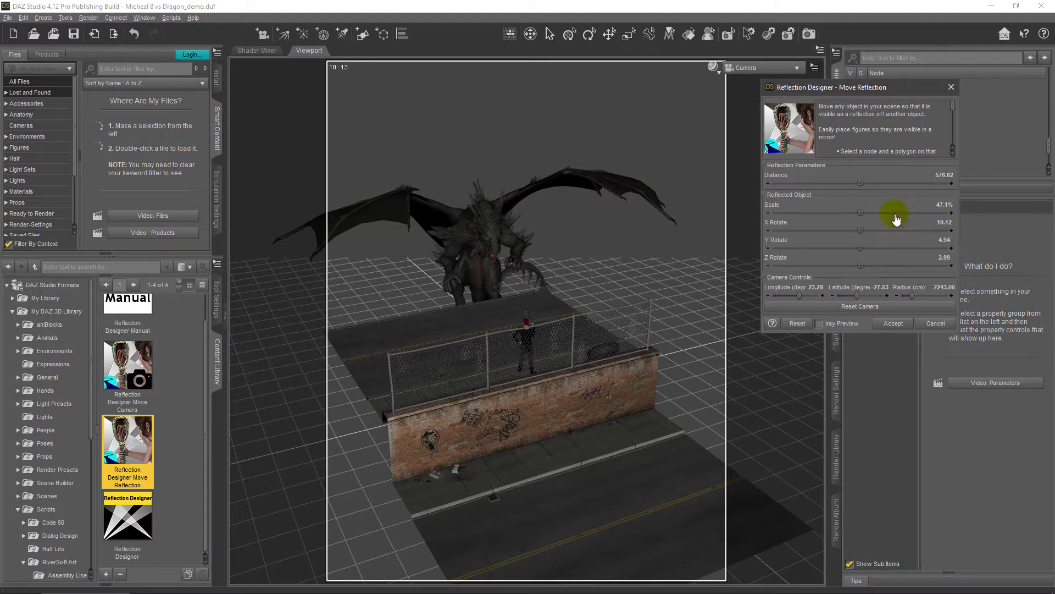
# - Reset the camera, preview the lens reflection in Iray and accept the dragon's placement
pyautogui.click(846, 309)
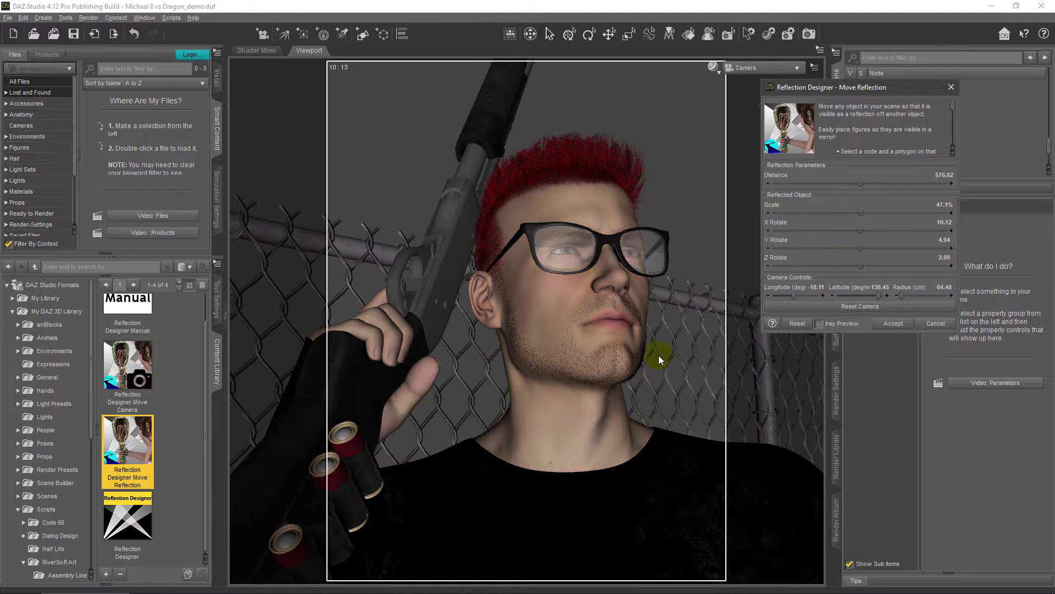
pyautogui.click(819, 324)
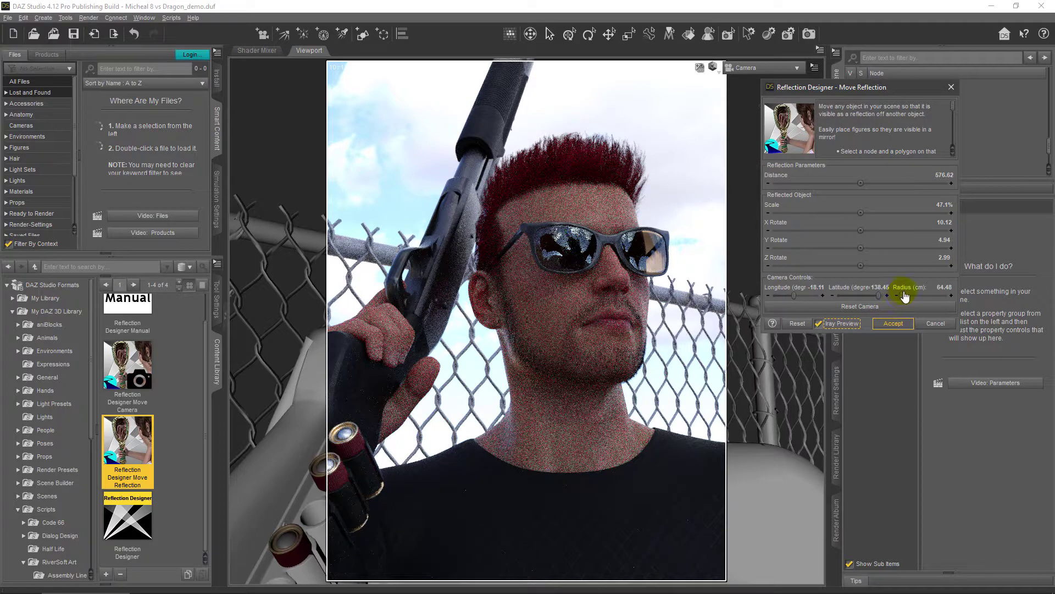
pyautogui.press('Return')
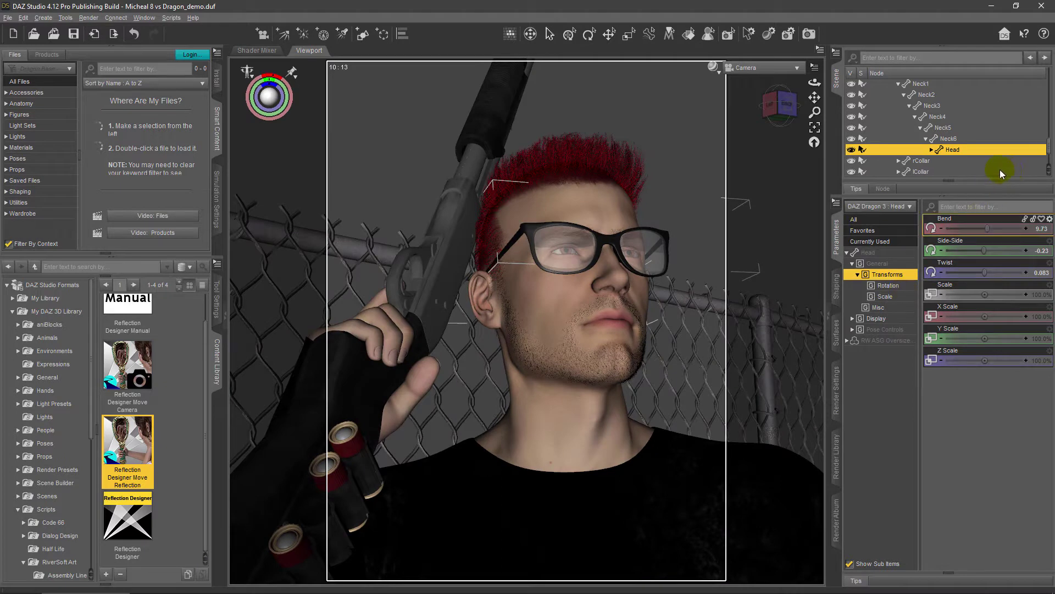
# - Select the RW ASG Oversized Round glasses and clear their geometry selection
pyautogui.moveTo(1050, 148); pyautogui.dragTo(1049, 109)
pyautogui.doubleClick(959, 116)
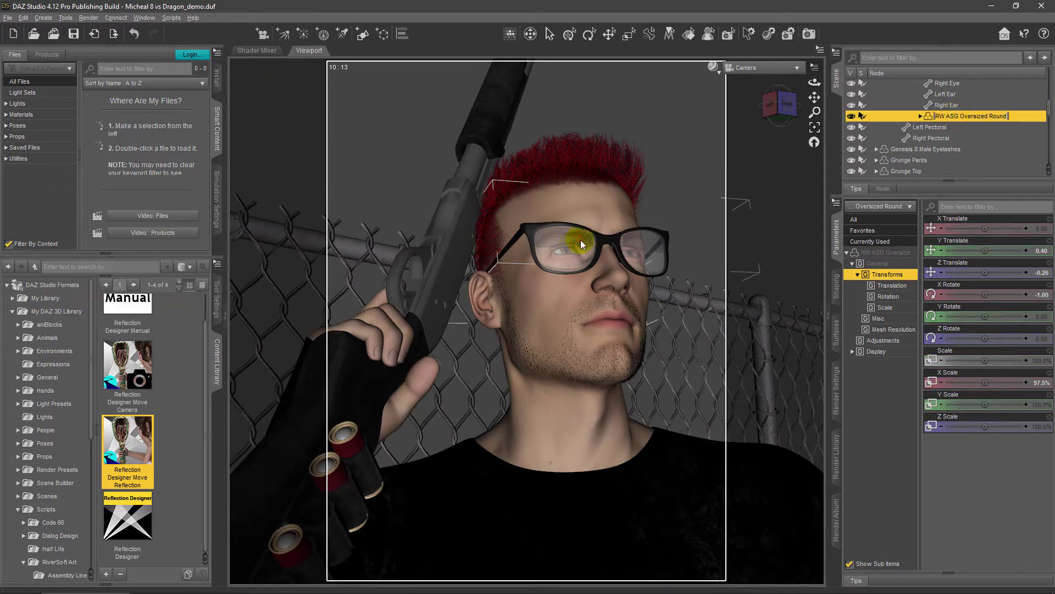
pyautogui.rightClick(663, 203)
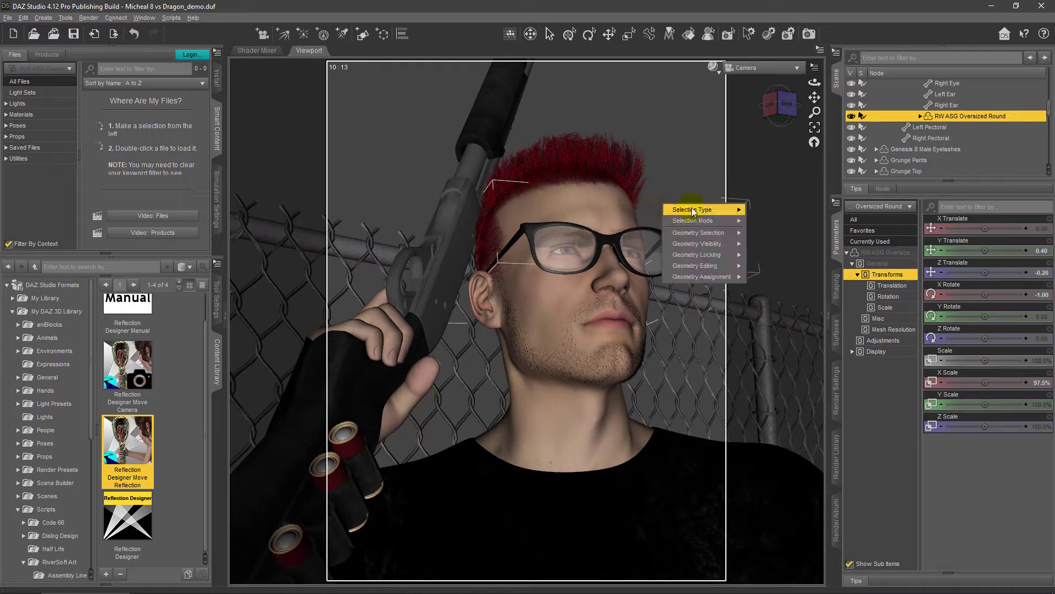
pyautogui.moveTo(690, 232)
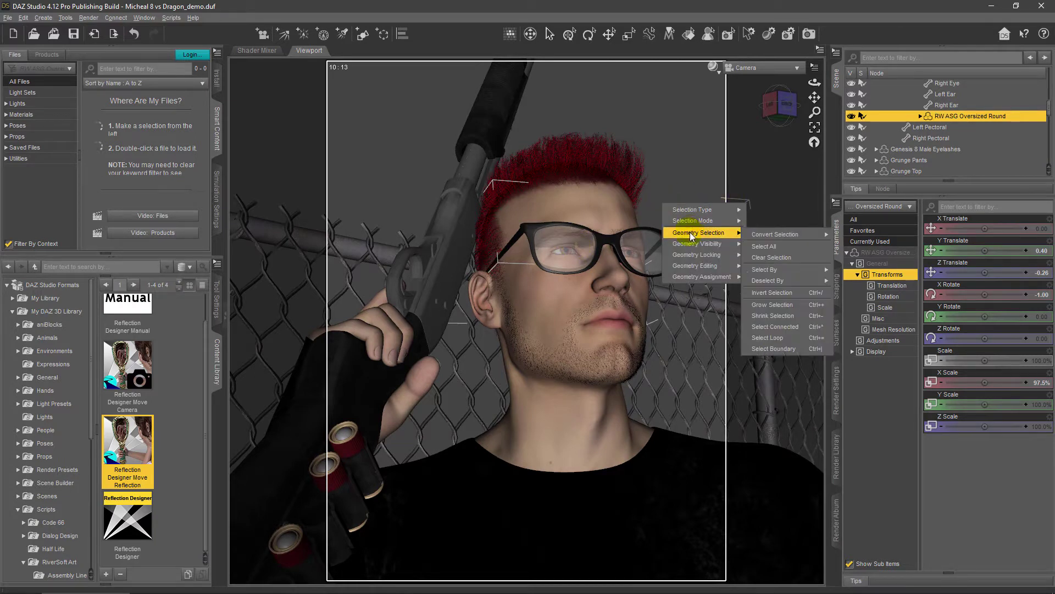
pyautogui.click(775, 259)
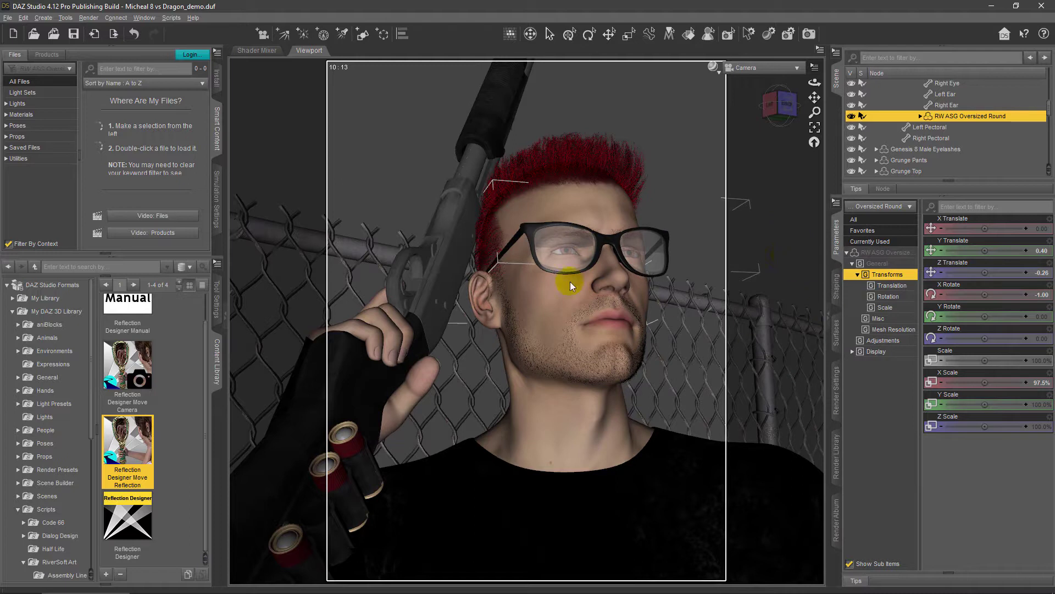
# - Select DAZ Dragon 3, frame it in the perspective view and examine its placement relative to the man and wall from several angles
pyautogui.click(777, 69)
pyautogui.click(776, 72)
pyautogui.moveTo(1049, 110); pyautogui.dragTo(1049, 131)
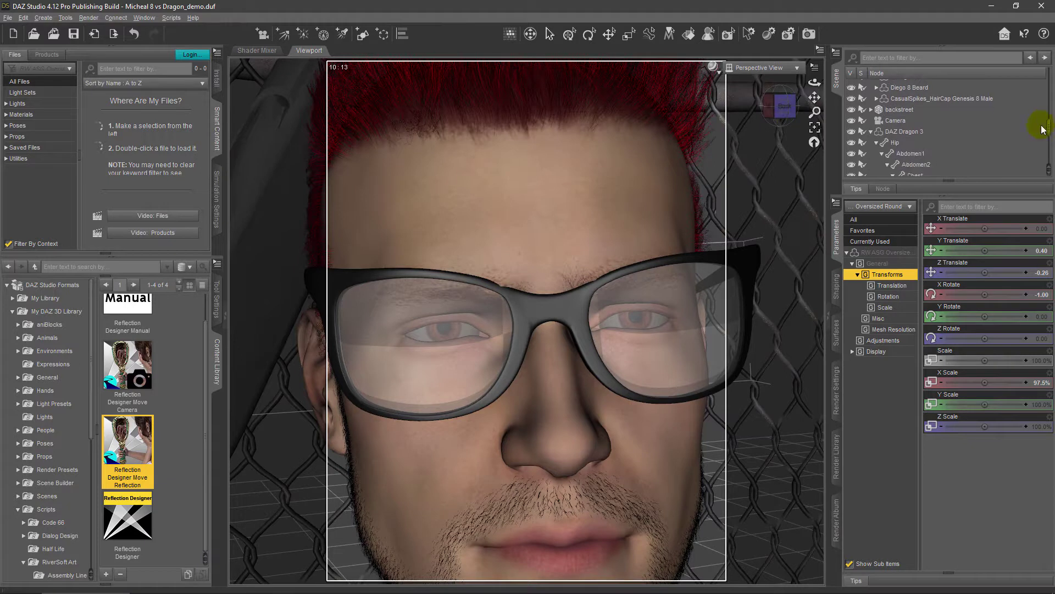
pyautogui.click(893, 131)
pyautogui.click(814, 126)
pyautogui.moveTo(752, 128); pyautogui.dragTo(579, 132)
pyautogui.moveTo(785, 110); pyautogui.dragTo(609, 135)
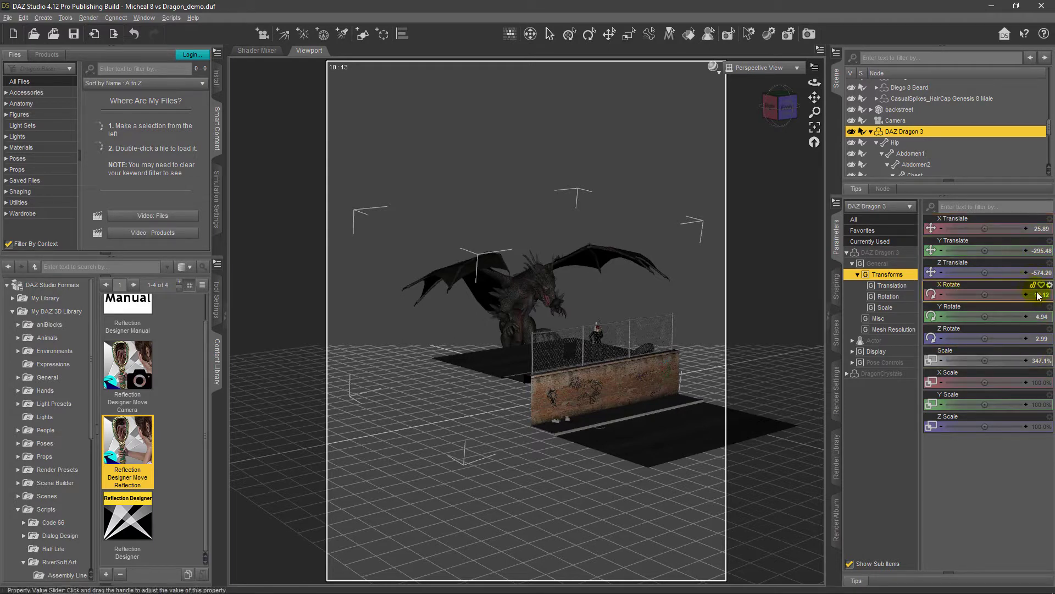
pyautogui.click(780, 108)
pyautogui.moveTo(592, 159)
pyautogui.mouseDown()
pyautogui.moveTo(779, 110)
pyautogui.moveTo(685, 127)
pyautogui.moveTo(621, 113)
pyautogui.moveTo(464, 163)
pyautogui.moveTo(575, 163)
pyautogui.mouseUp()
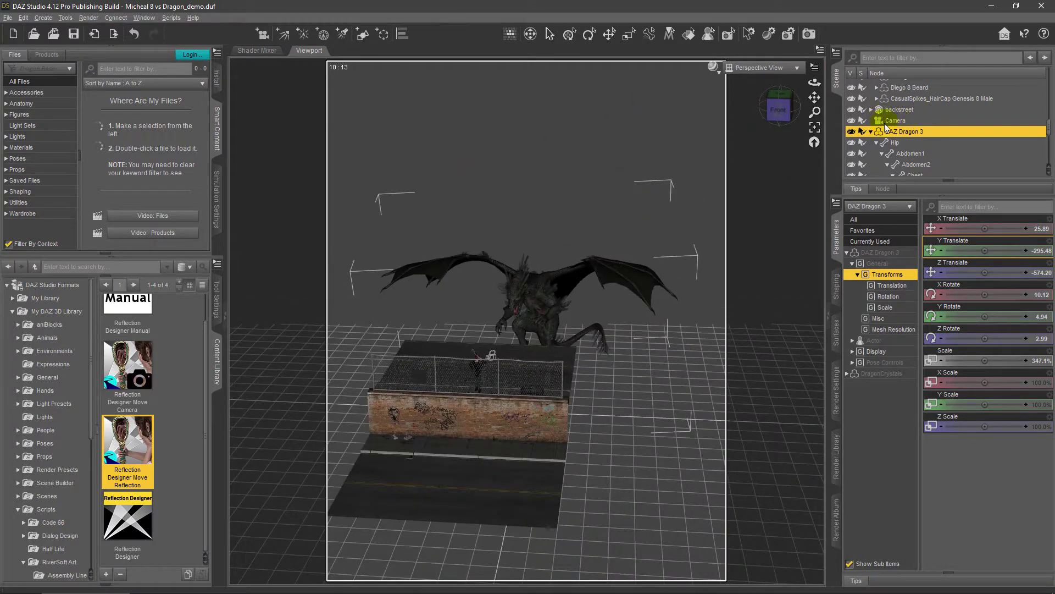
# - Collapse the DAZ Dragon 3 and Michael 8 hierarchies in the scene list and clear the selection
pyautogui.click(871, 131)
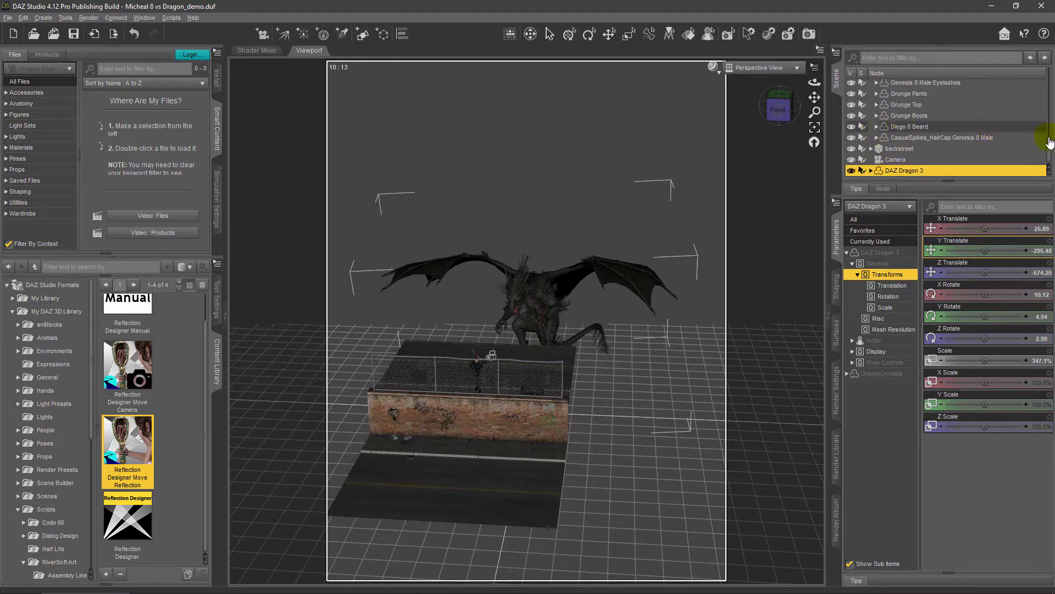
pyautogui.scroll(15, 889, 83)
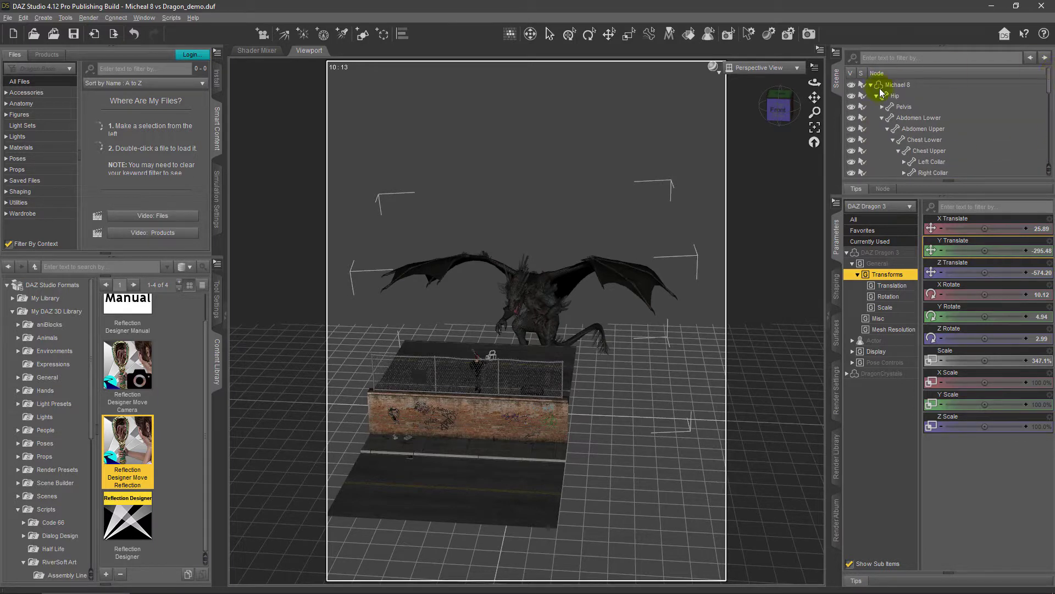
pyautogui.click(871, 84)
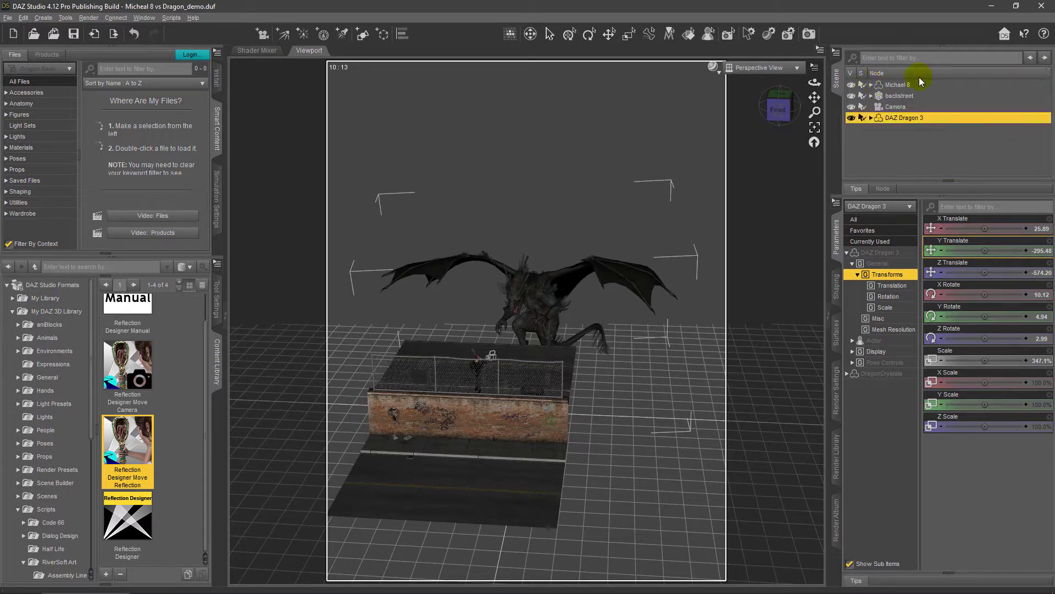
pyautogui.click(913, 158)
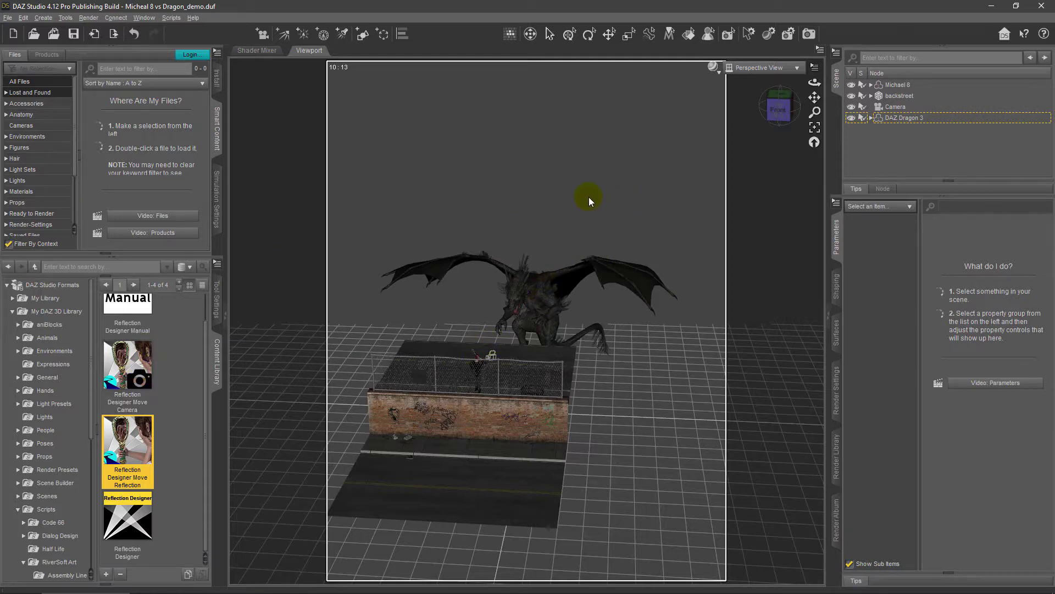
# - Open the recent scene Micheal 8 vs Dragon Positioned_demo.duf without saving changes to the current scene
pyautogui.click(8, 17)
pyautogui.moveTo(37, 56)
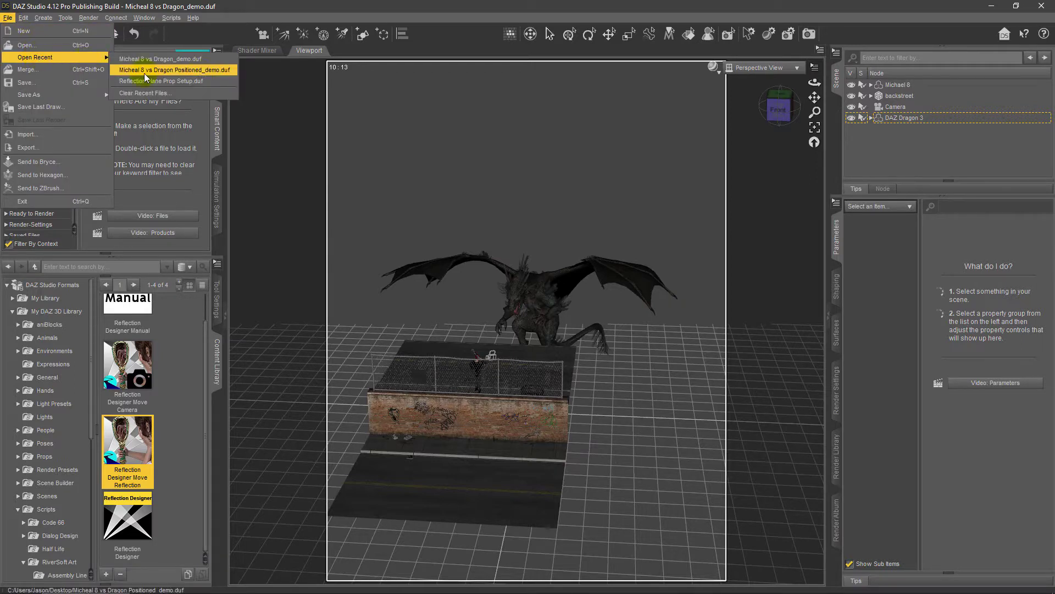
pyautogui.click(201, 72)
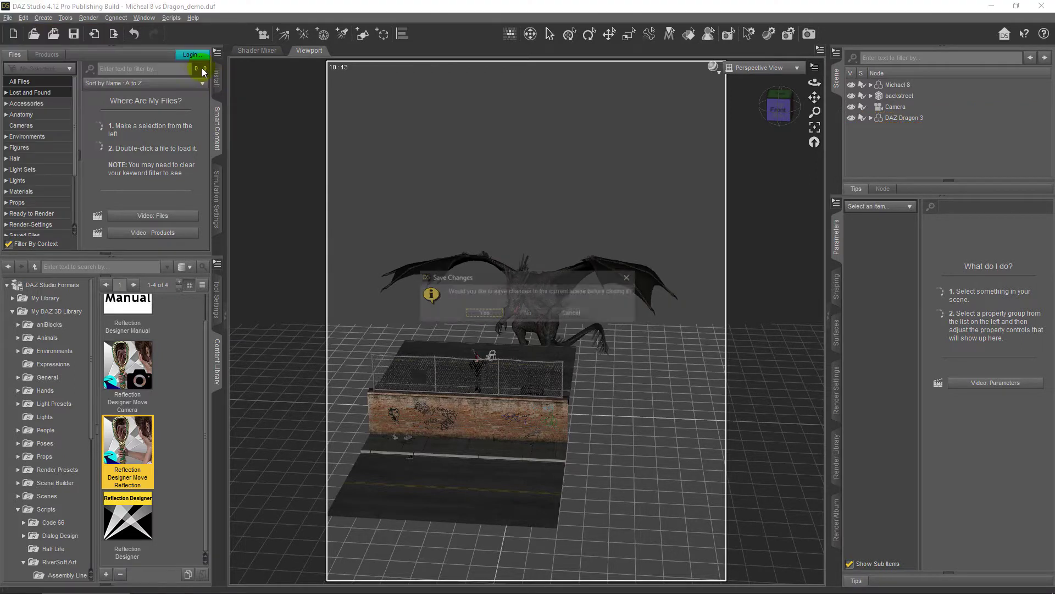
pyautogui.click(526, 312)
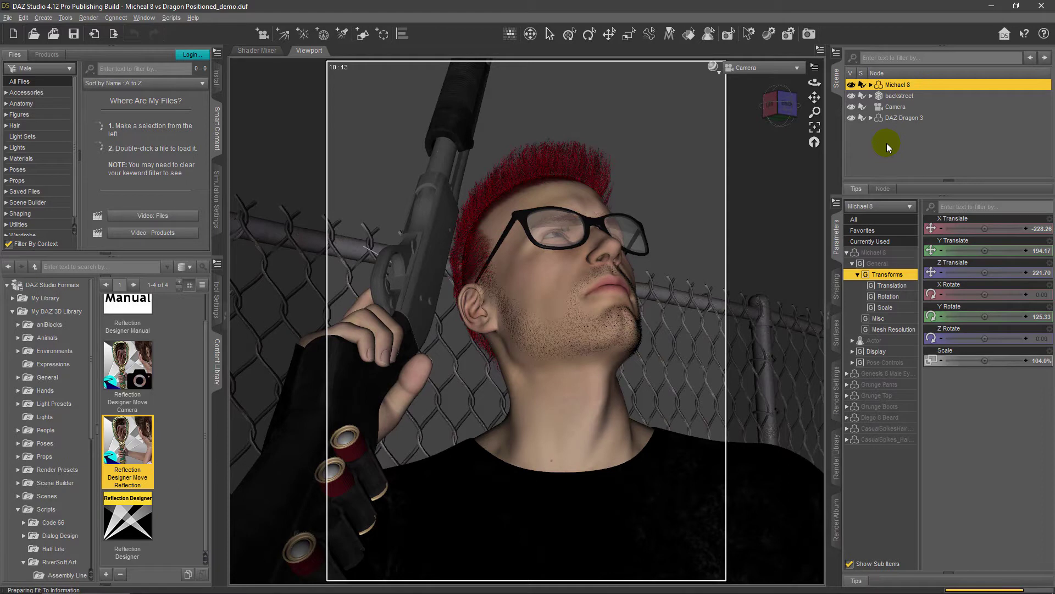
# - Examine the scene in the perspective view from several angles, framing Michael 8 for a closer look
pyautogui.click(798, 72)
pyautogui.click(795, 77)
pyautogui.moveTo(777, 110); pyautogui.dragTo(765, 115)
pyautogui.moveTo(503, 149); pyautogui.dragTo(543, 105)
pyautogui.click(782, 117)
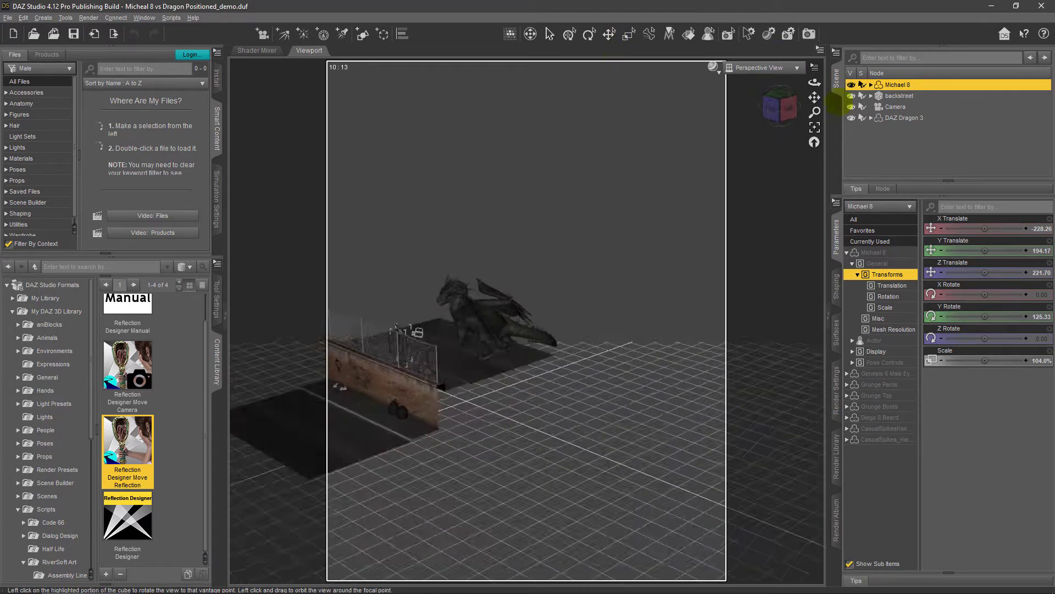
pyautogui.moveTo(1013, 198); pyautogui.dragTo(649, 113)
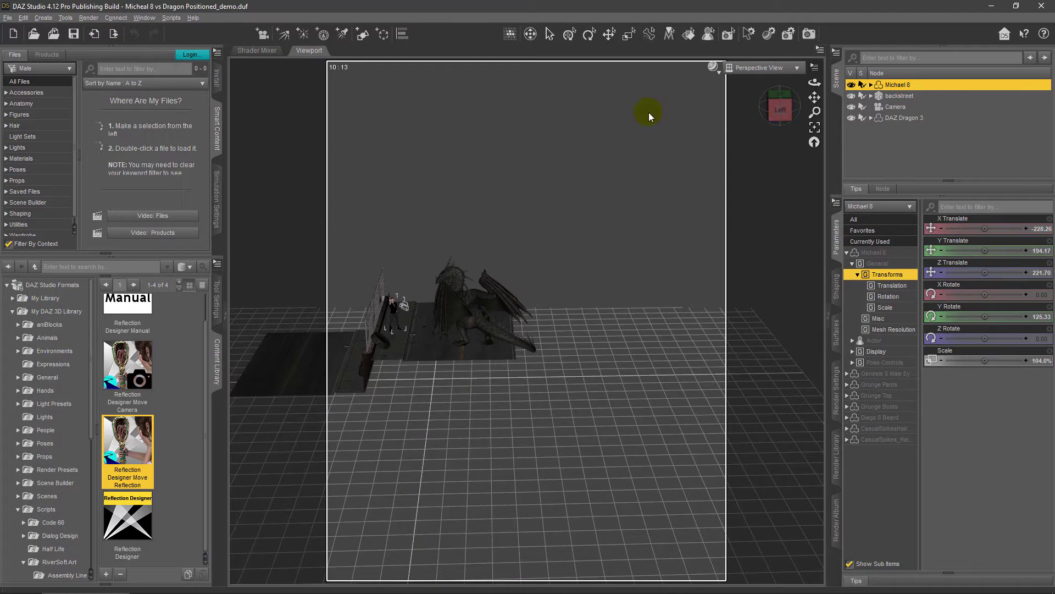
pyautogui.click(815, 127)
pyautogui.moveTo(784, 110); pyautogui.dragTo(661, 126)
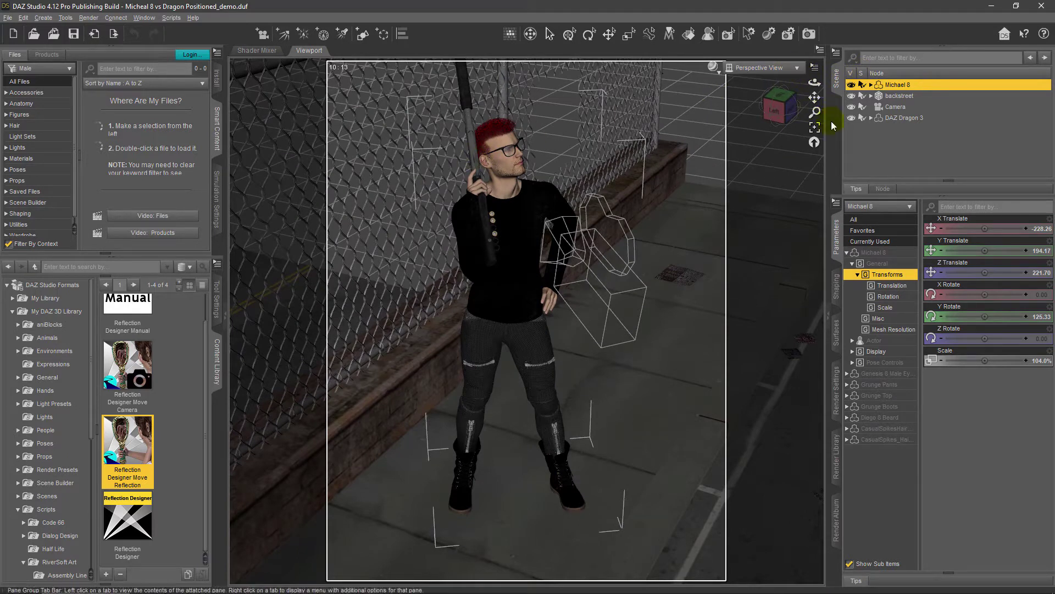
# - Frame the backstreet set, compare the dragon's position with the Camera view of the glasses, and return to the perspective view
pyautogui.click(895, 97)
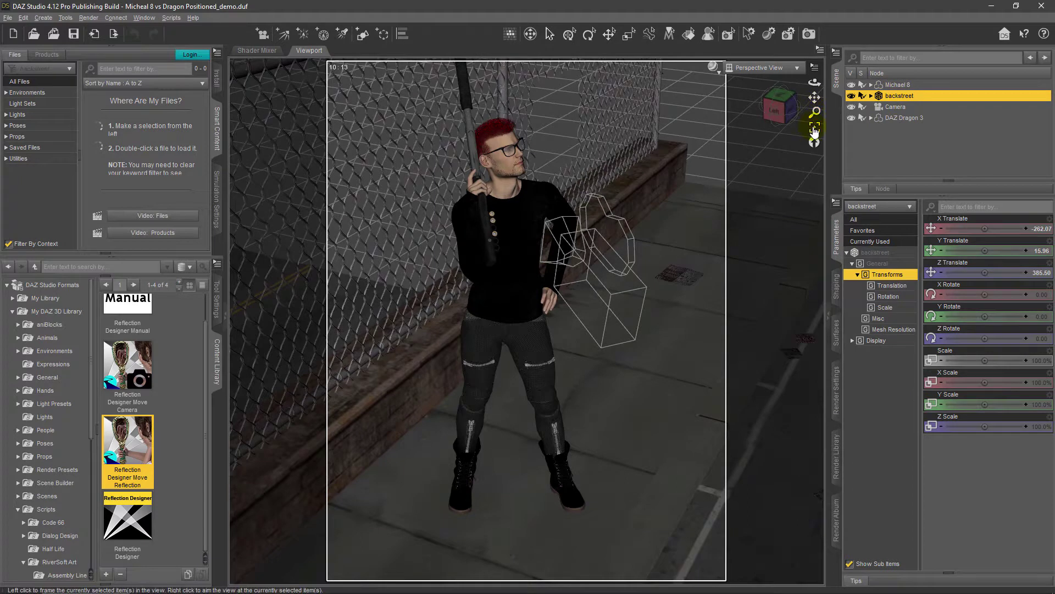
pyautogui.click(815, 129)
pyautogui.moveTo(774, 111); pyautogui.dragTo(707, 114)
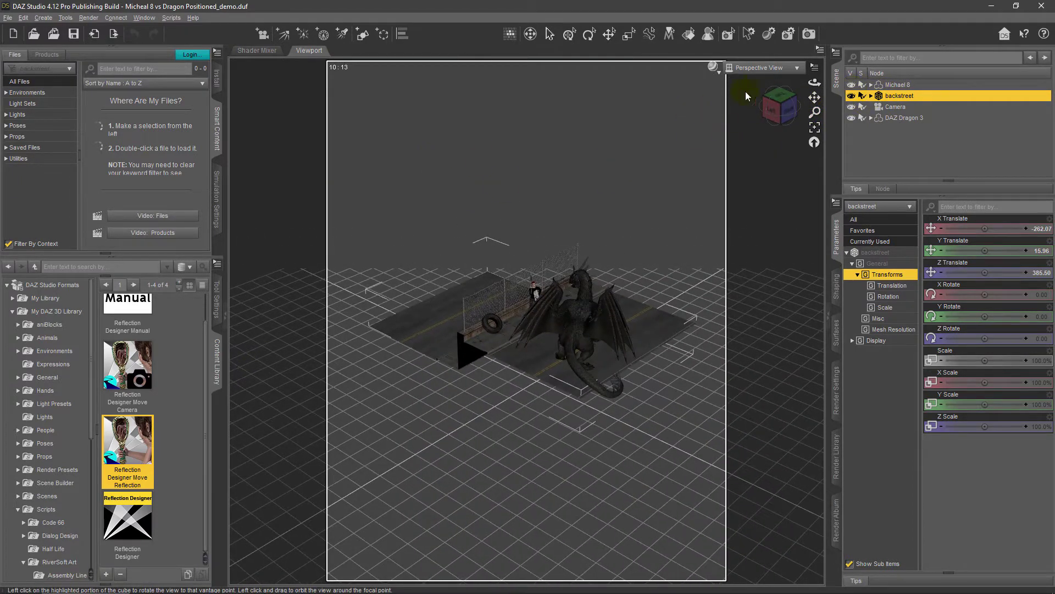
pyautogui.click(775, 68)
pyautogui.click(773, 155)
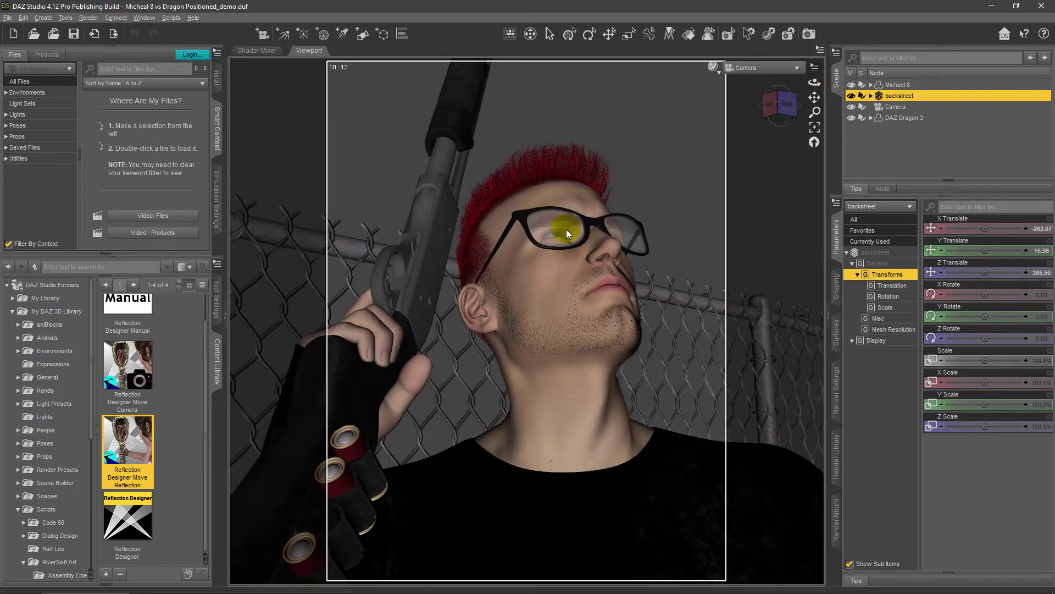
pyautogui.click(793, 66)
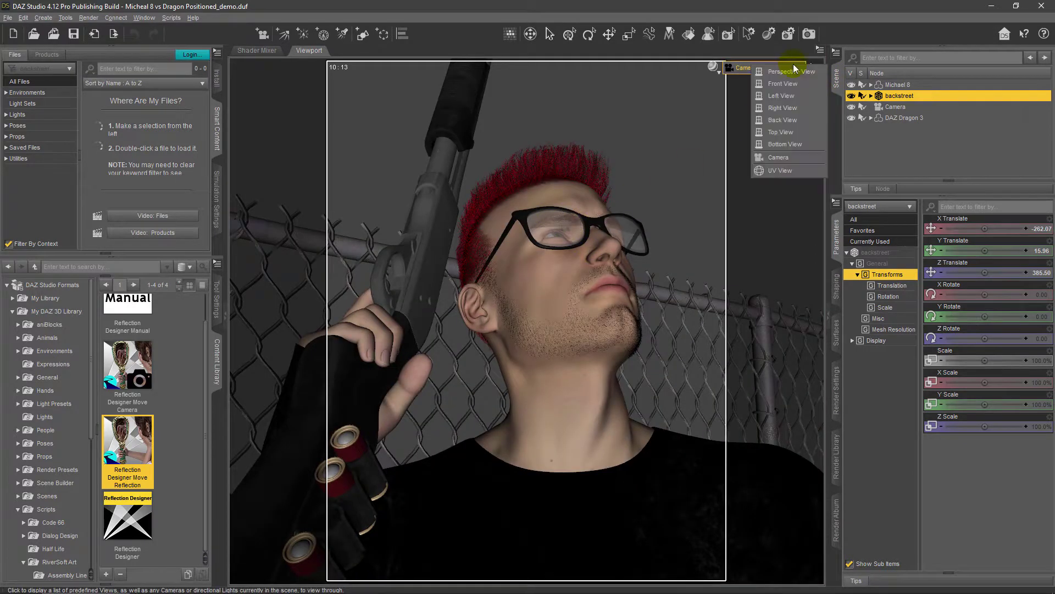
pyautogui.click(794, 71)
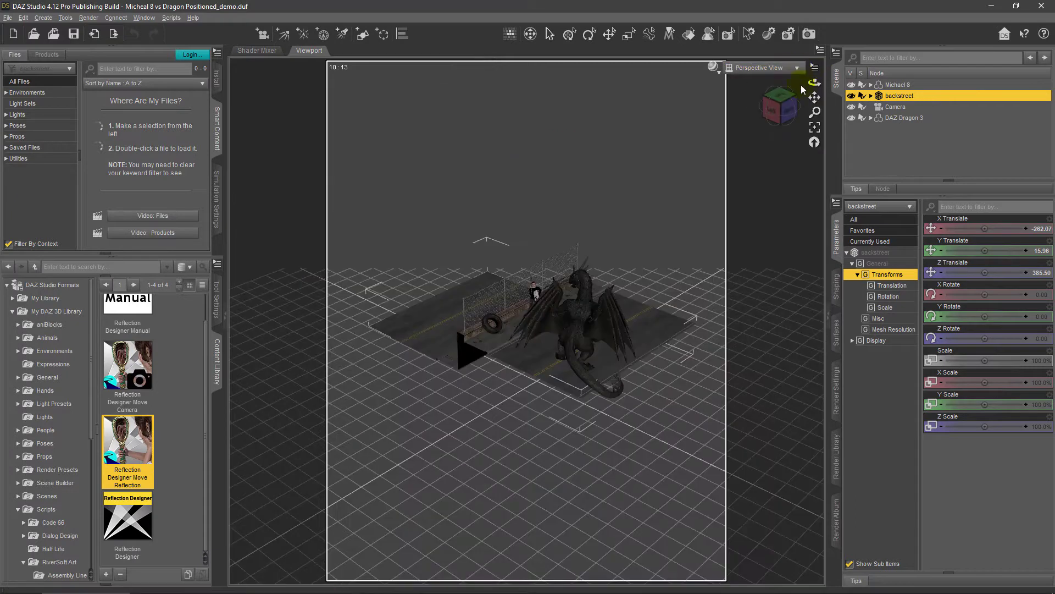
# - Select Michael 8 and make Universal the active tool in place of the Geometry Editor
pyautogui.click(898, 84)
pyautogui.click(217, 299)
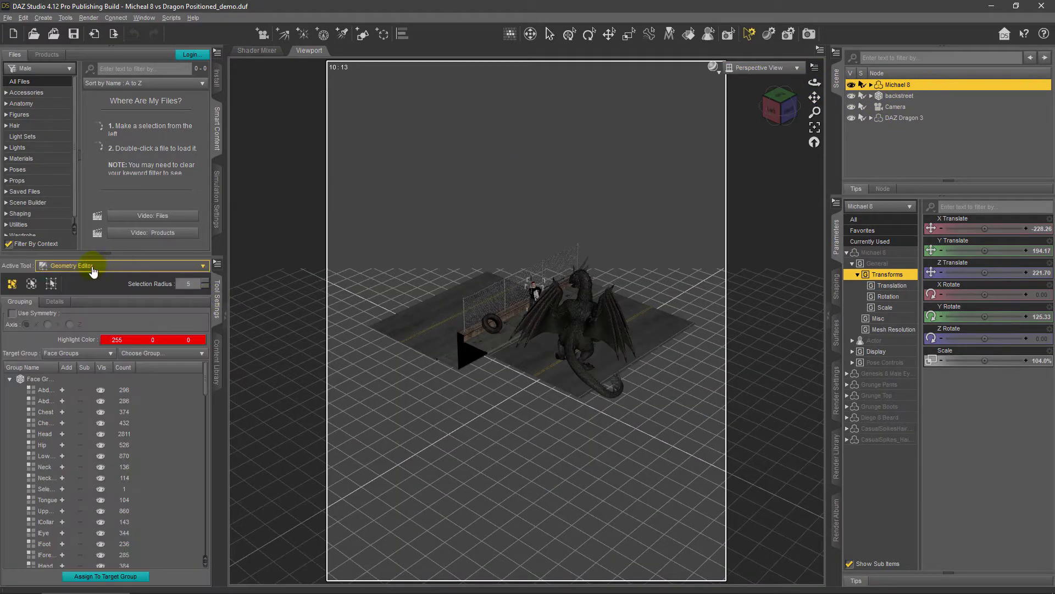
pyautogui.click(99, 266)
pyautogui.click(75, 308)
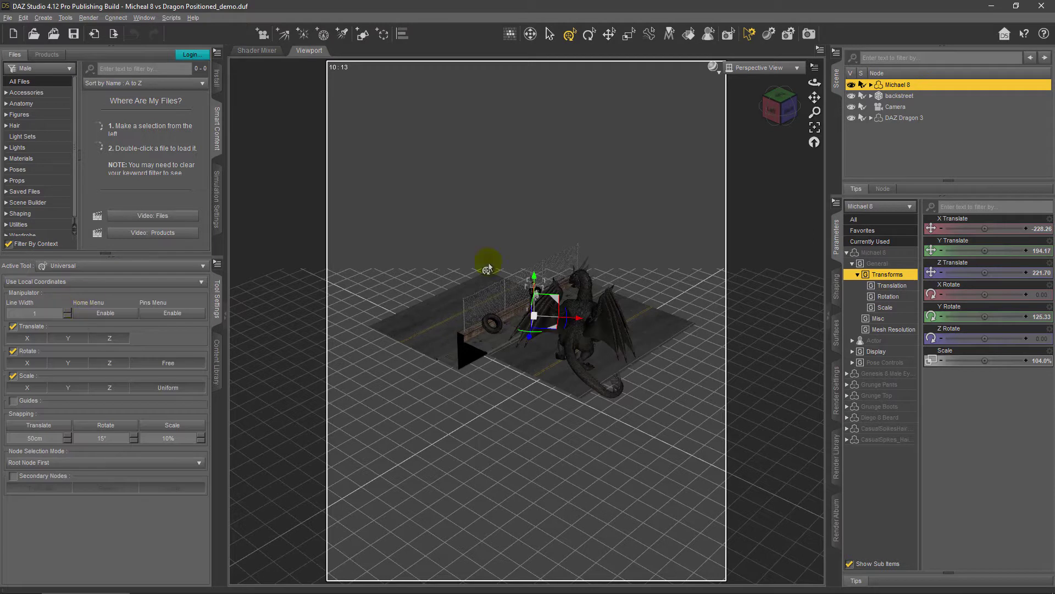
# - Select the glasses on Michael 8's face and frame them up close from in front of his face
pyautogui.click(780, 137)
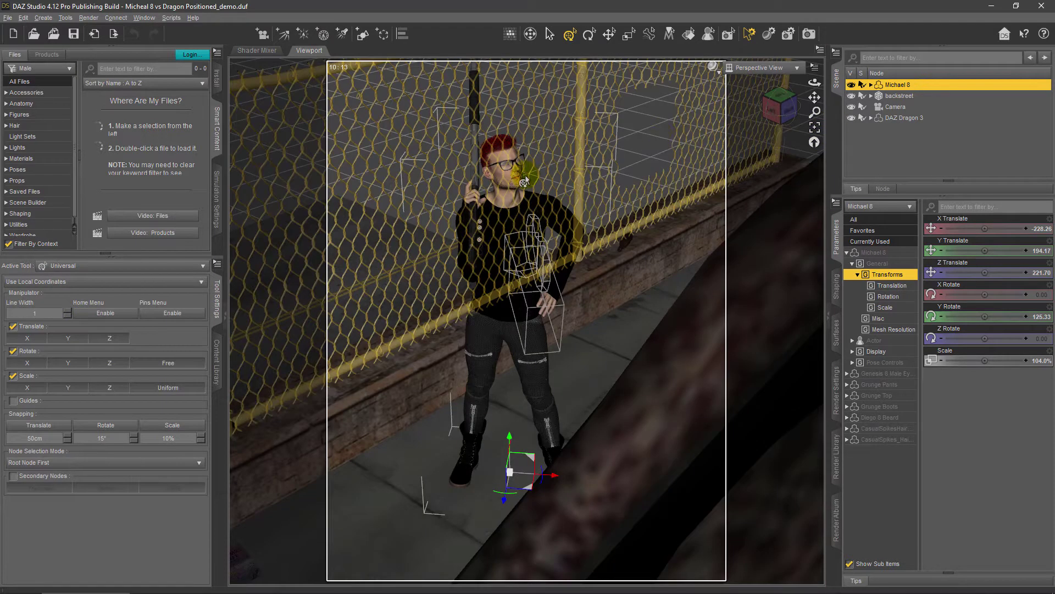
pyautogui.click(504, 171)
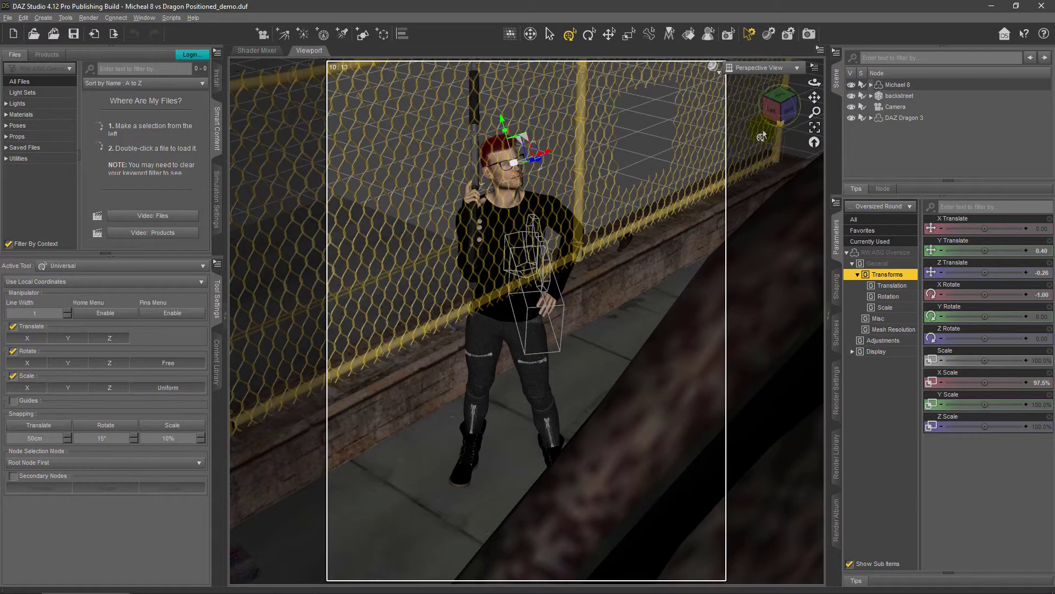
pyautogui.click(815, 128)
pyautogui.click(798, 112)
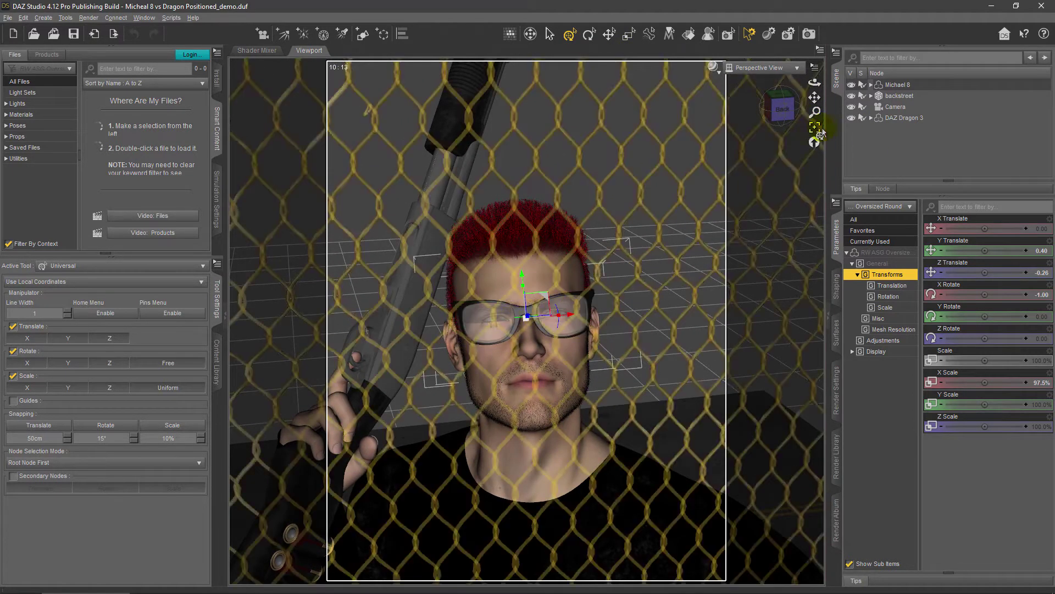
pyautogui.moveTo(814, 112); pyautogui.dragTo(801, 388)
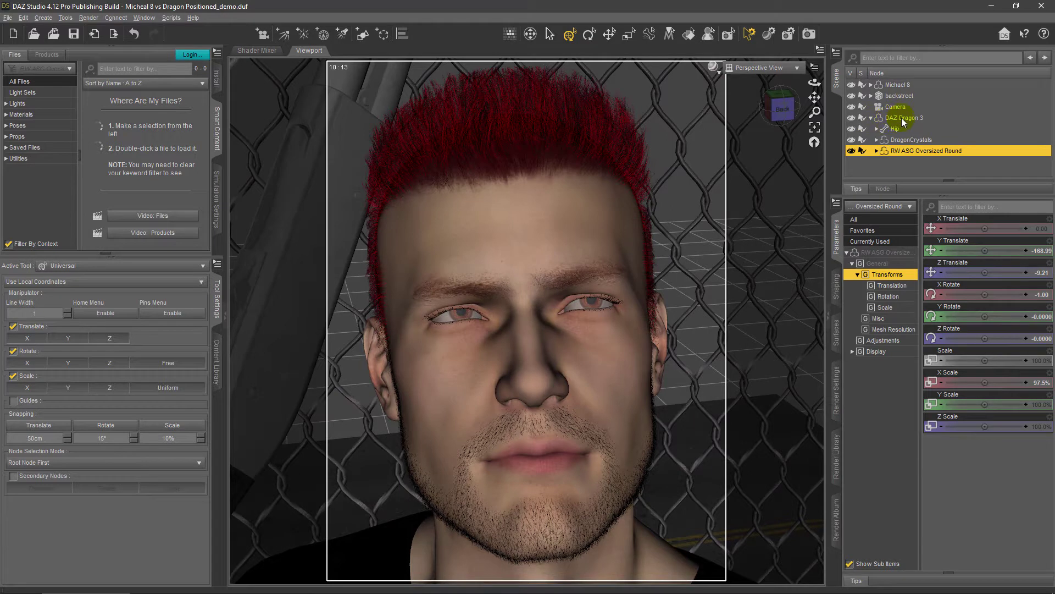
# - Undo the parenting of the RW ASG Oversized Round glasses to DAZ Dragon 3
pyautogui.click(901, 119)
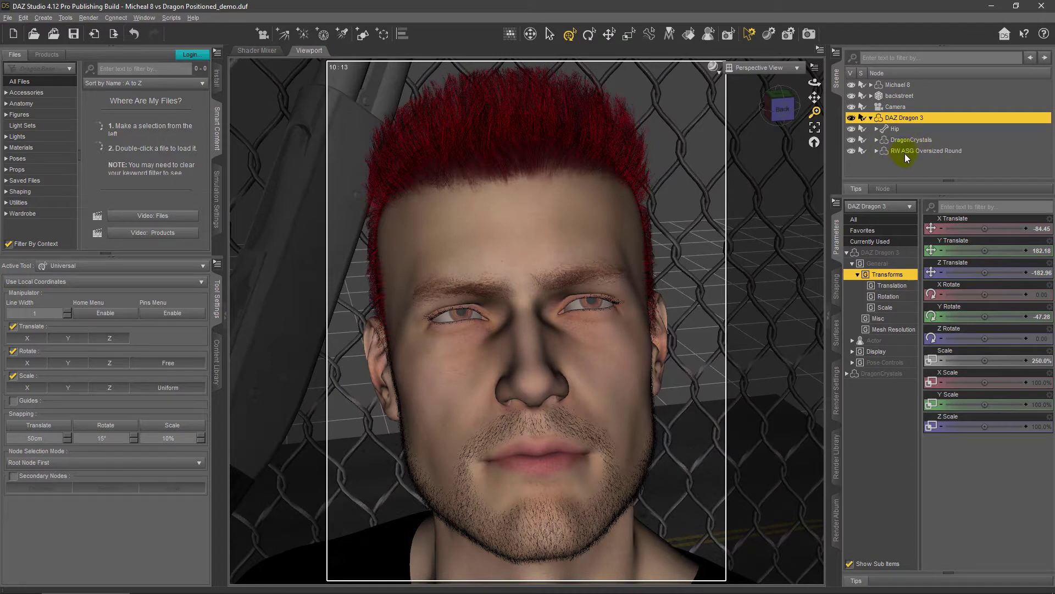
pyautogui.hotkey('ctrl', 'z')
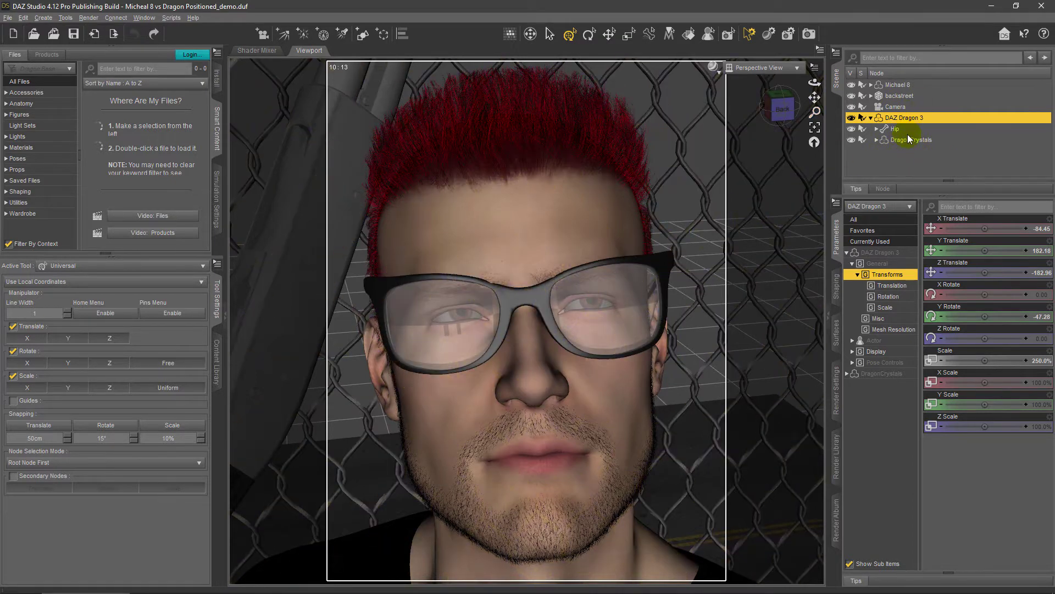
pyautogui.click(898, 150)
# - Frame DAZ Dragon 3, orbit to see it facing the man, and select its Head bone
pyautogui.click(902, 118)
pyautogui.click(813, 129)
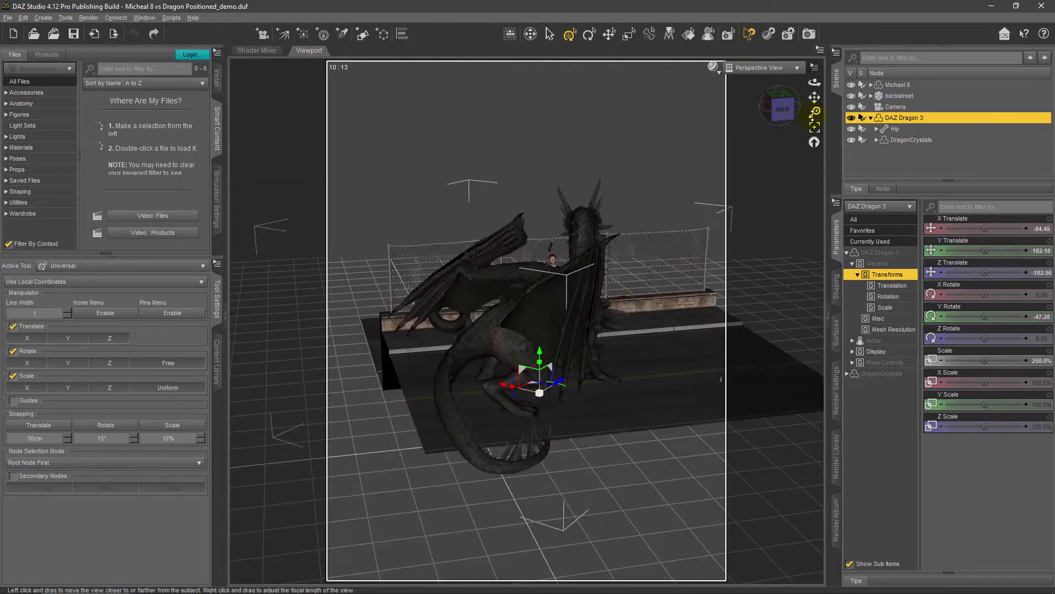
pyautogui.click(779, 107)
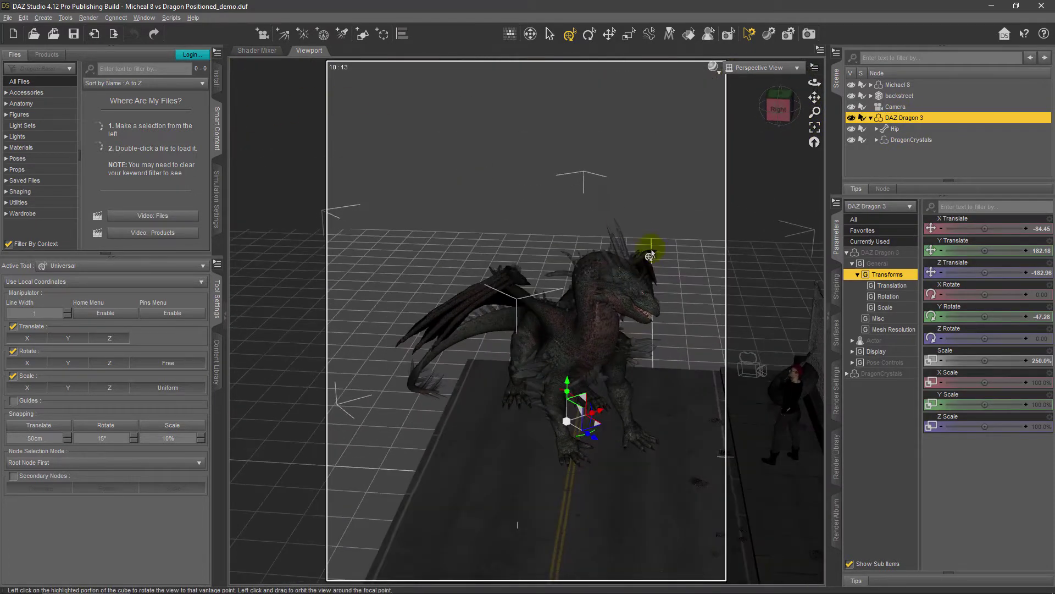
pyautogui.click(635, 289)
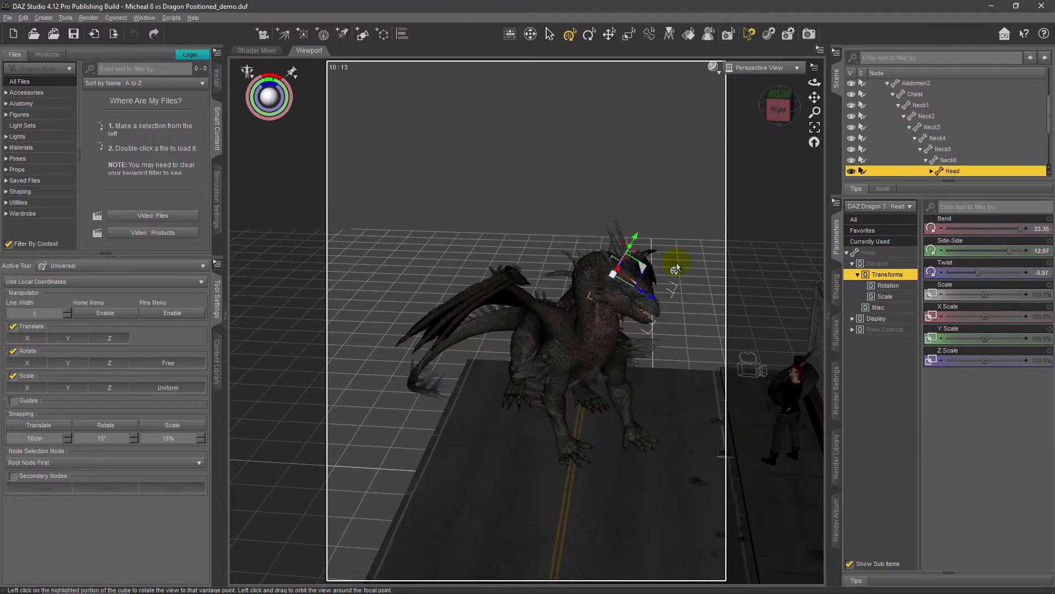
# - Expand and select Michael 8 in the scene list, frame him and orbit to face him
pyautogui.scroll(2, 1050, 130)
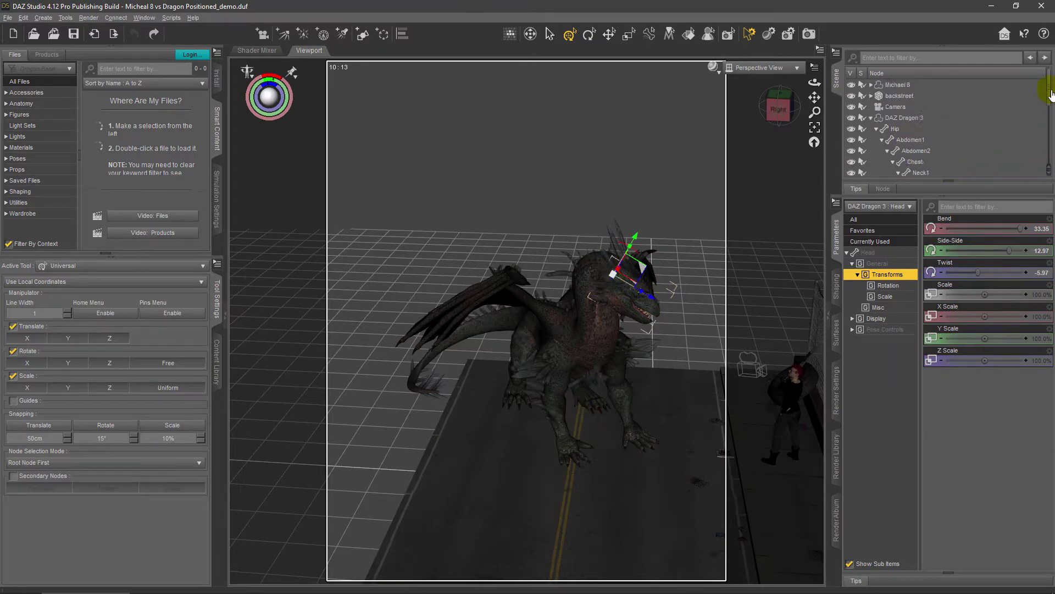
pyautogui.click(871, 85)
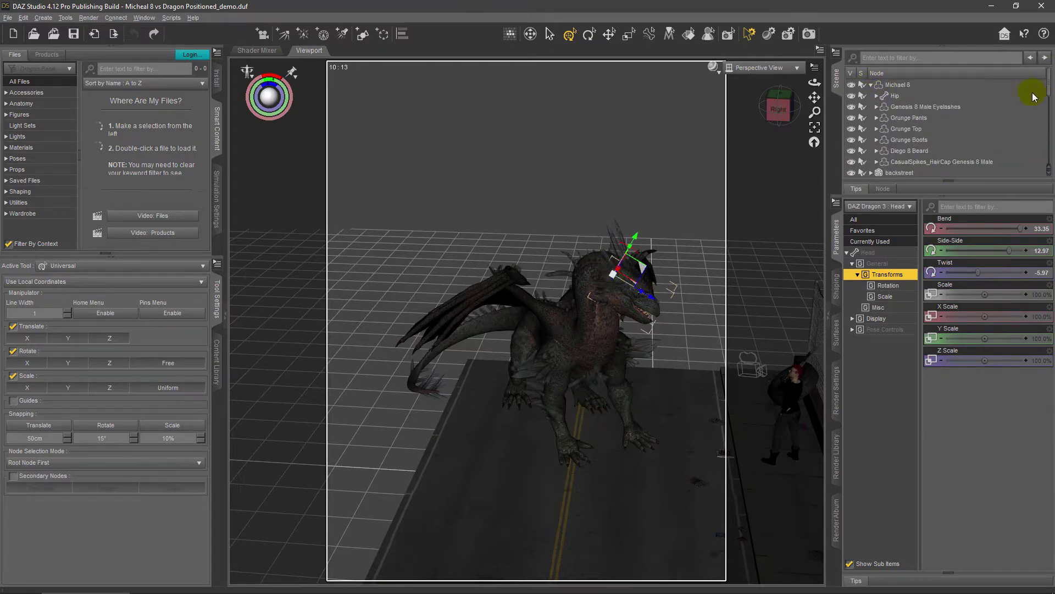
pyautogui.scroll(-1, 1050, 94)
pyautogui.scroll(-3, 1049, 92)
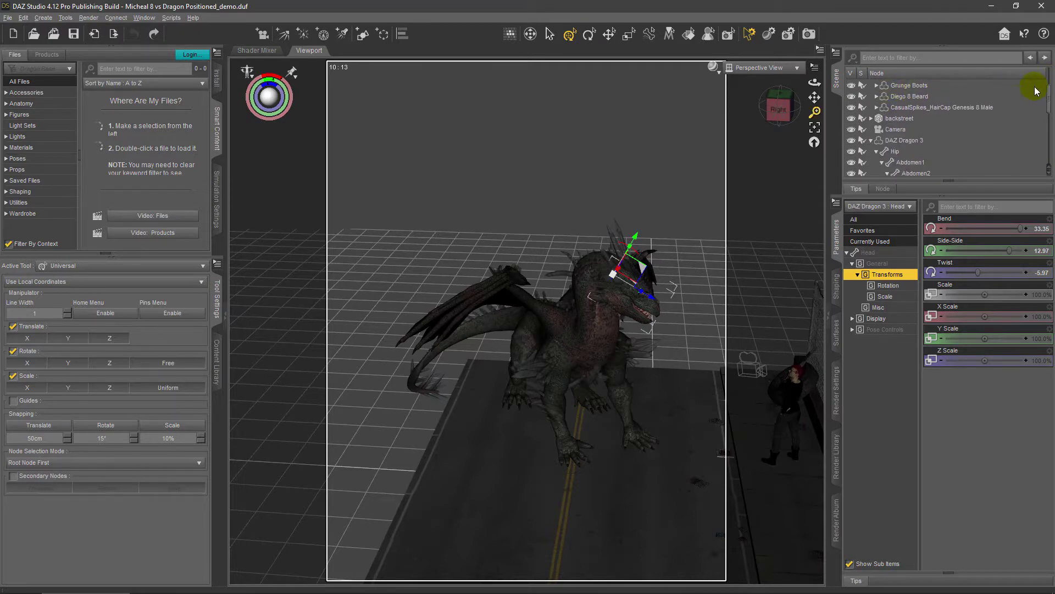
pyautogui.scroll(3, 1047, 96)
pyautogui.click(908, 85)
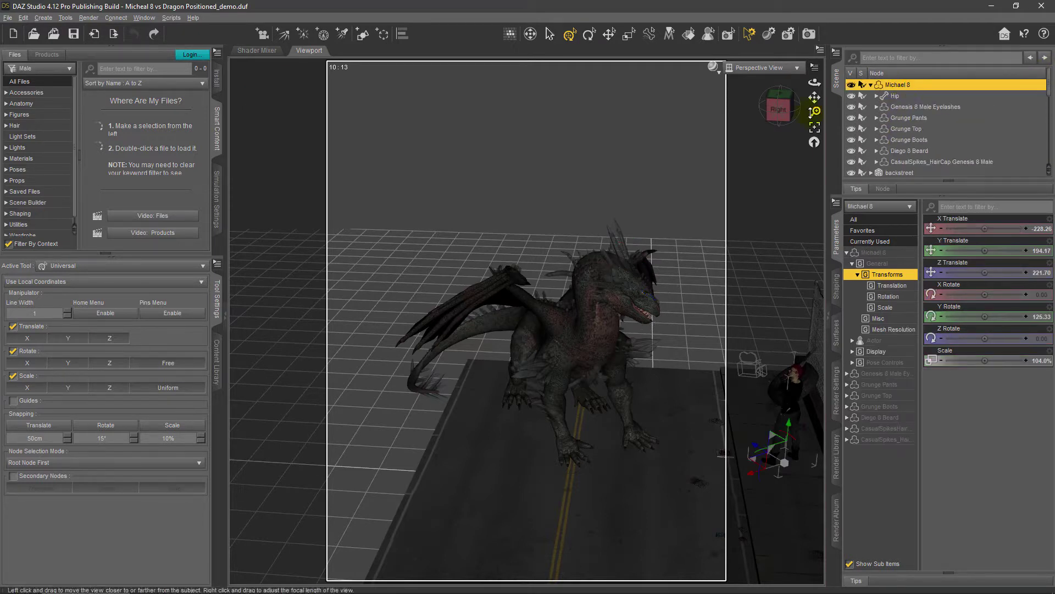
pyautogui.click(817, 132)
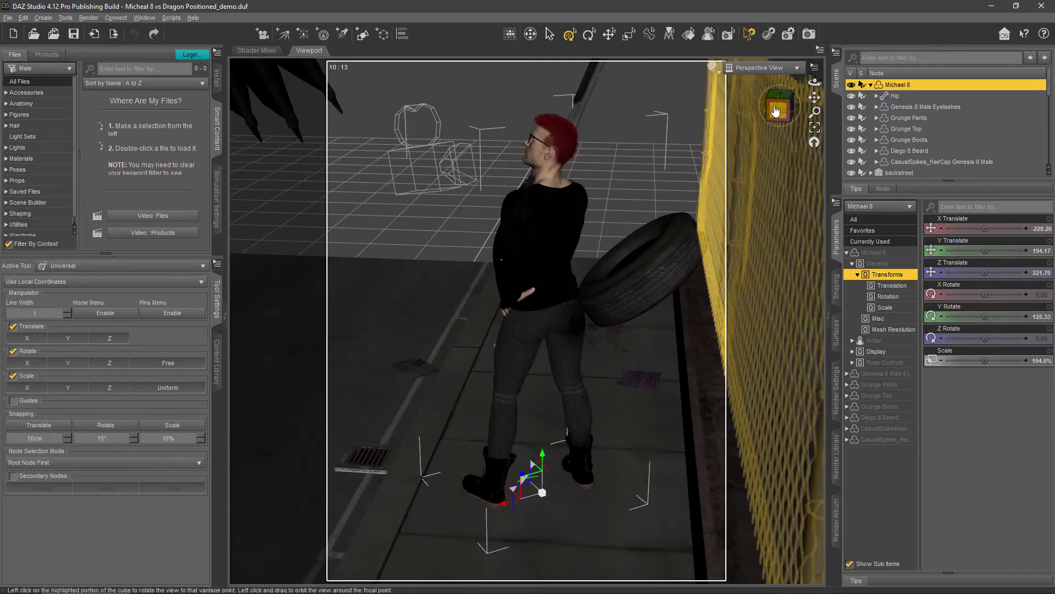
pyautogui.click(782, 107)
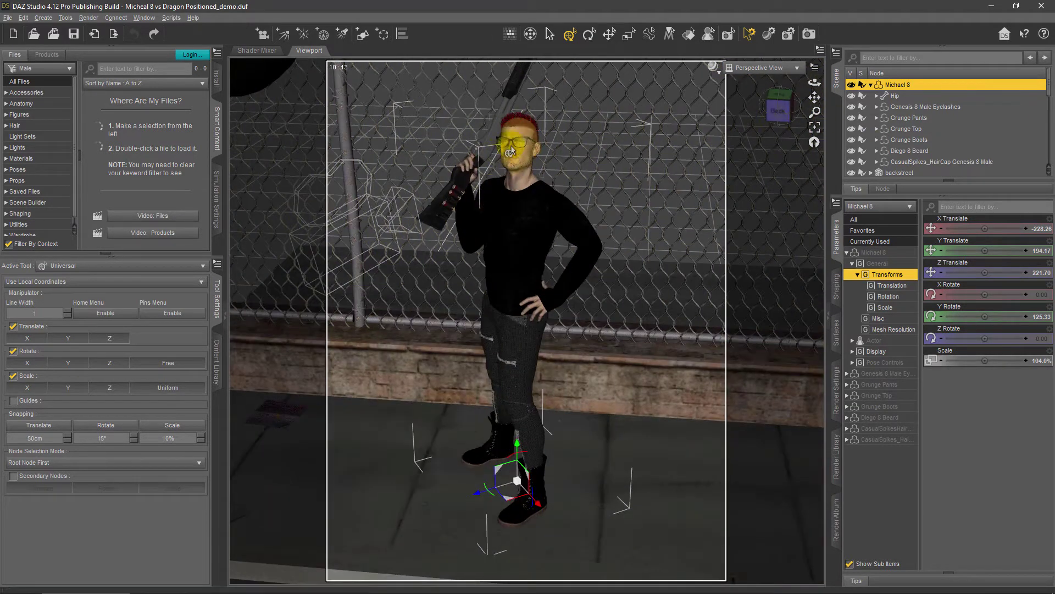
# - Select the RW ASG Oversized Round glasses on Michael 8's head and frame them from the front
pyautogui.click(518, 144)
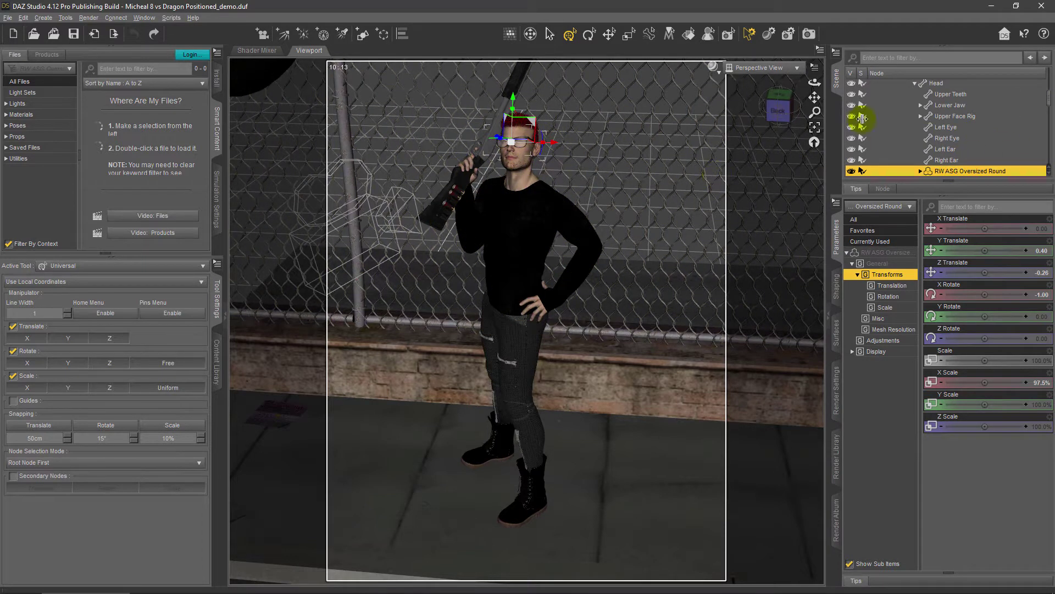
pyautogui.moveTo(1047, 101)
pyautogui.mouseDown()
pyautogui.moveTo(1048, 148)
pyautogui.moveTo(1050, 95)
pyautogui.moveTo(1050, 106)
pyautogui.mouseUp()
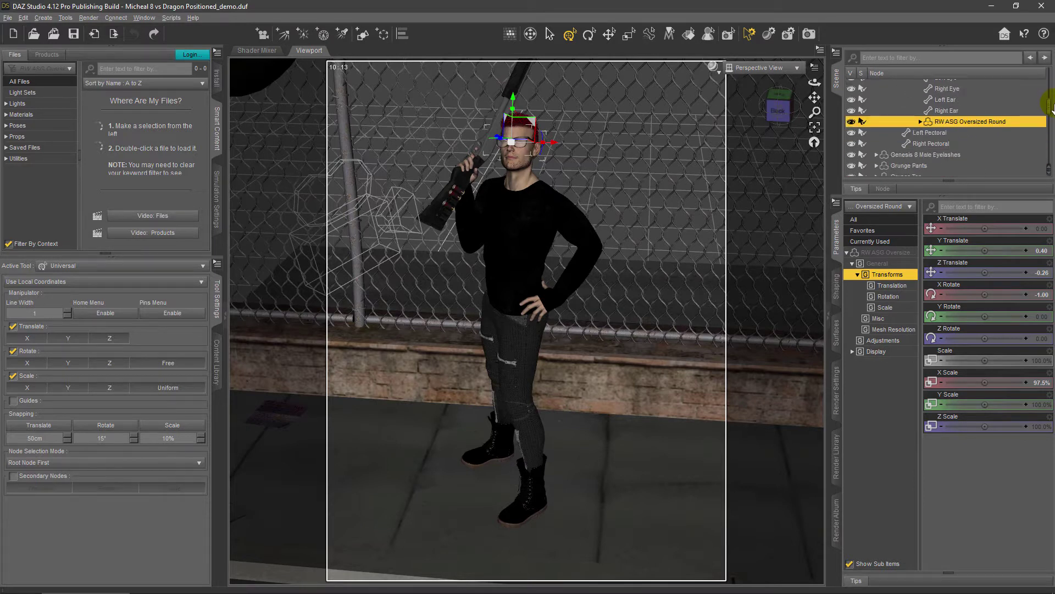
pyautogui.click(816, 130)
pyautogui.moveTo(784, 104); pyautogui.dragTo(860, 82)
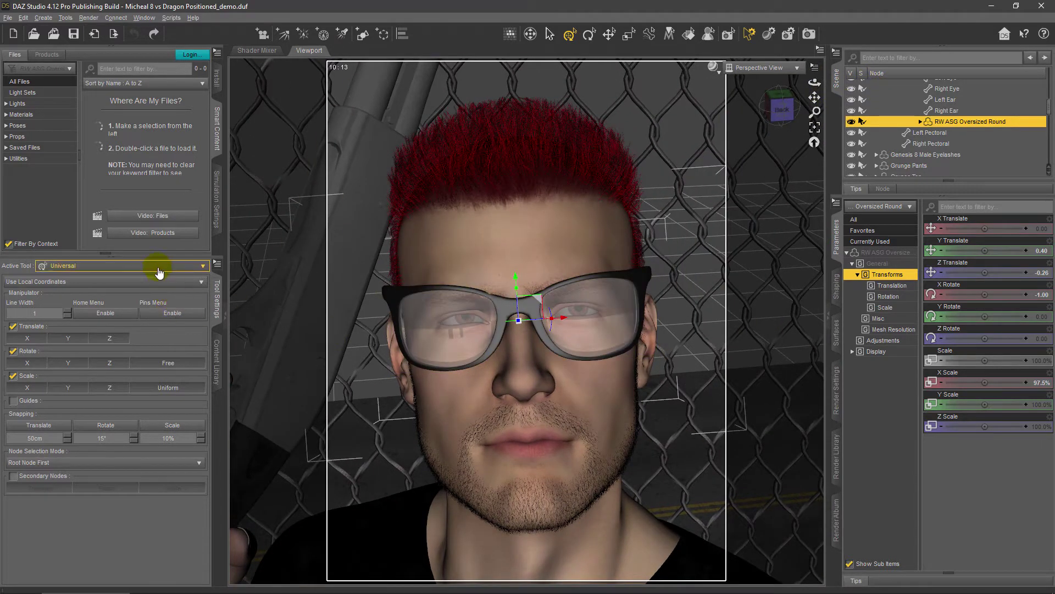
# - Switch to the Geometry Editor and select a polygon on the glasses lens in front of Michael 8's right eye
pyautogui.click(157, 266)
pyautogui.click(82, 397)
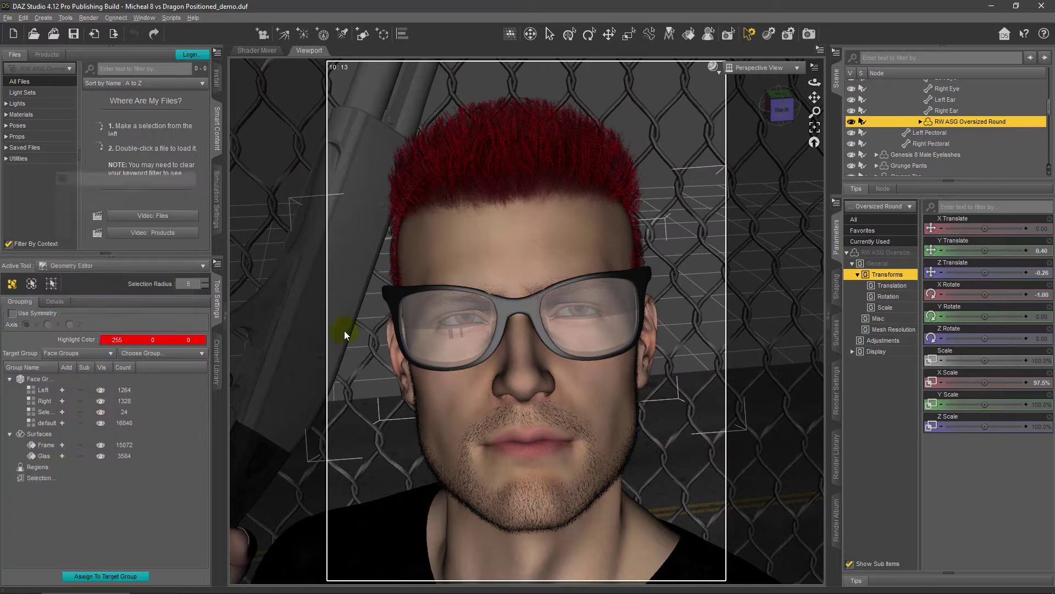
pyautogui.moveTo(784, 117); pyautogui.dragTo(777, 123)
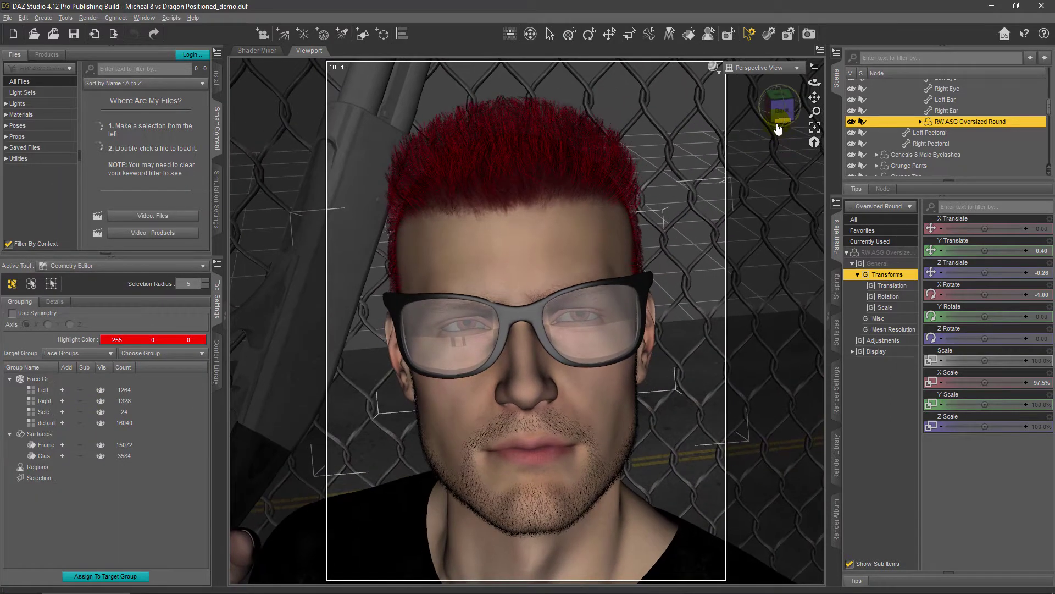
pyautogui.click(469, 325)
pyautogui.moveTo(786, 111); pyautogui.dragTo(785, 119)
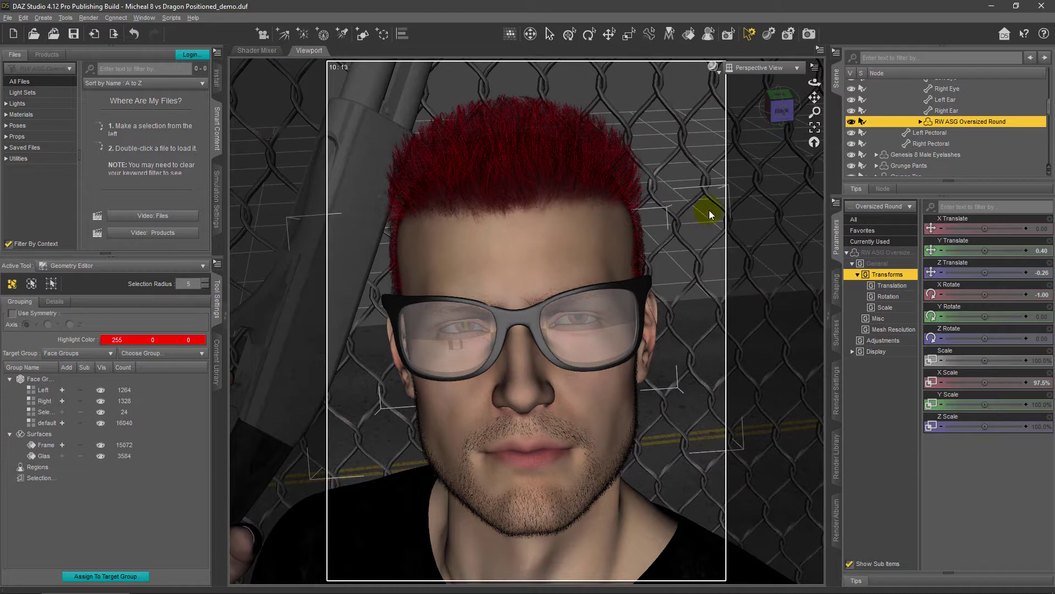
# - Looking through Camera, add DAZ Dragon 3's Head to the selection and run Reflection Designer Move Camera with Iray Preview on
pyautogui.click(788, 68)
pyautogui.click(781, 159)
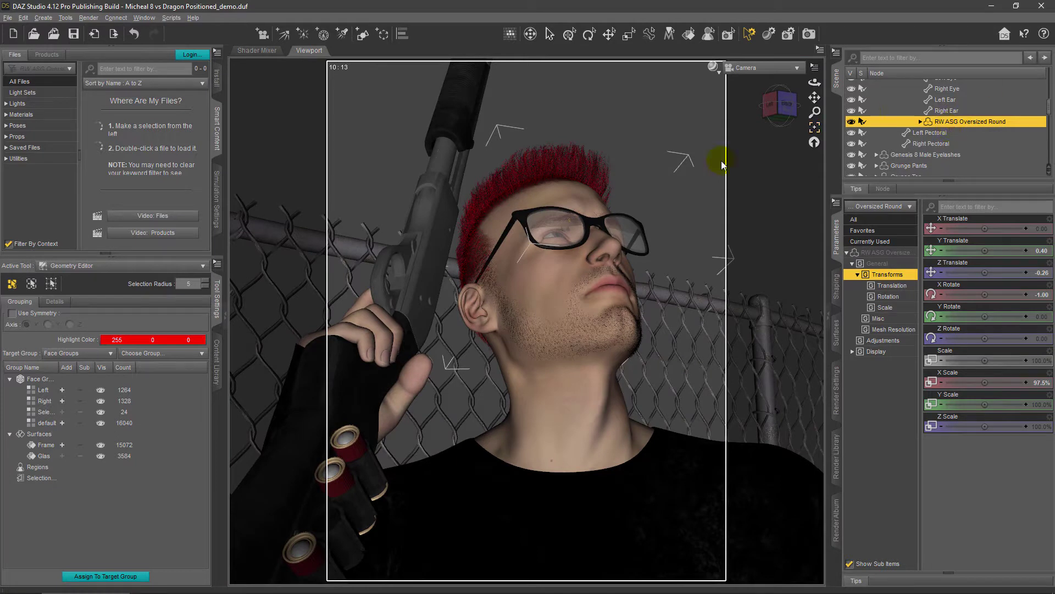
pyautogui.click(218, 356)
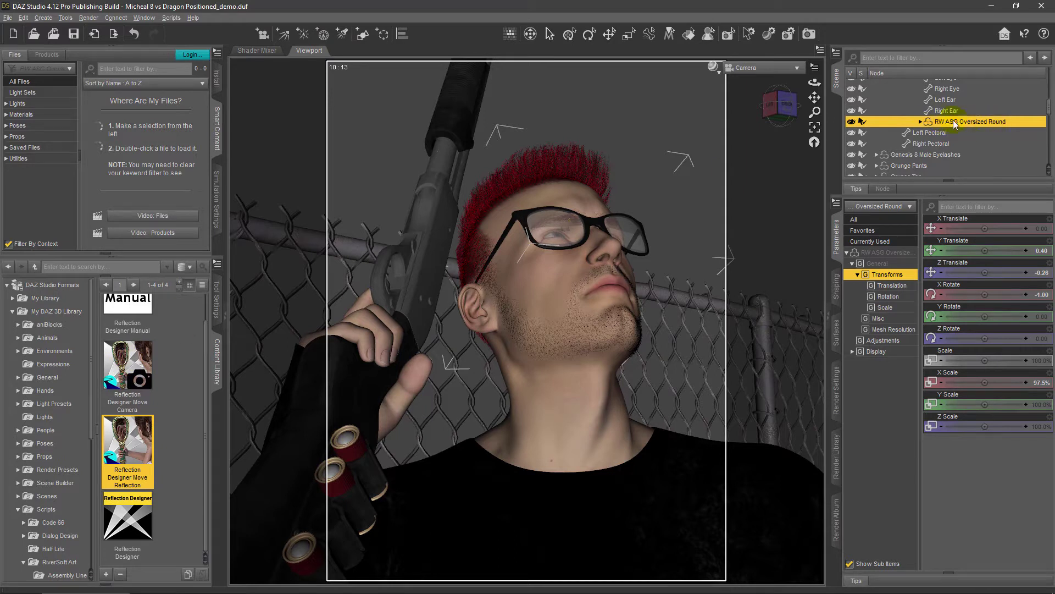
pyautogui.moveTo(1042, 108); pyautogui.dragTo(1050, 149)
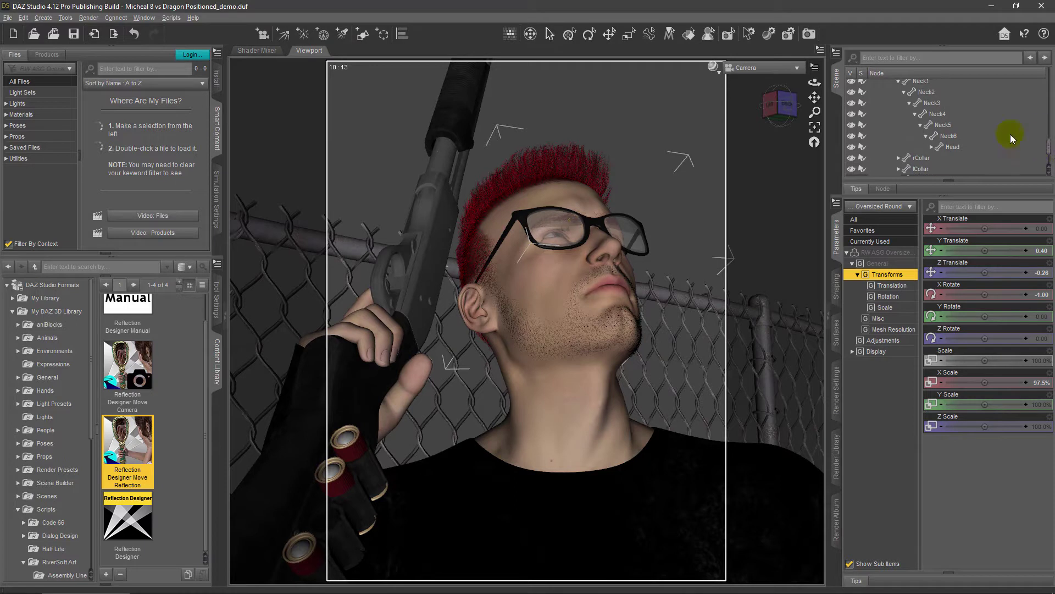
pyautogui.click(951, 146)
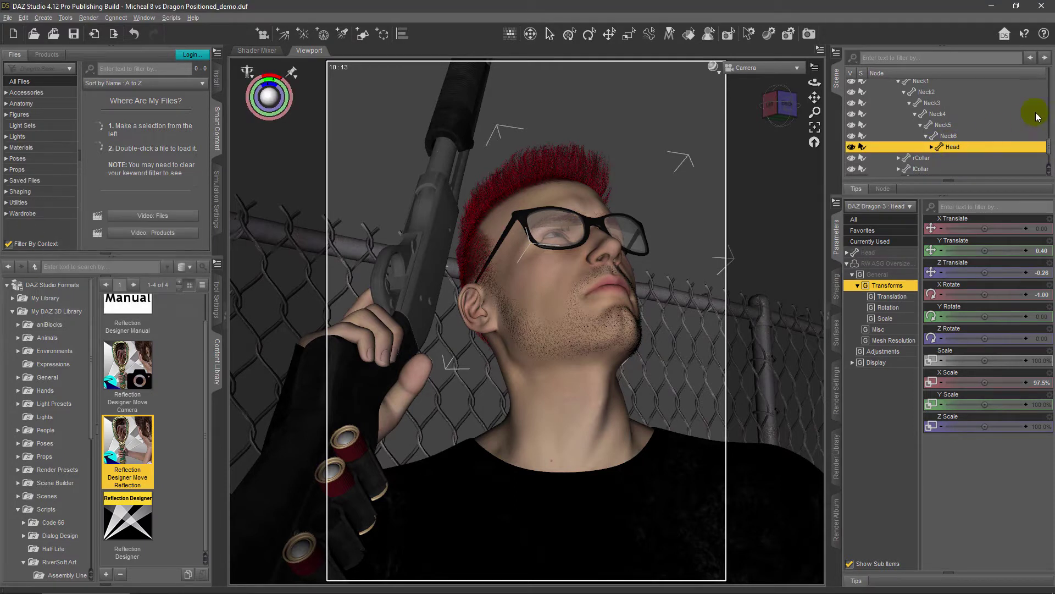
pyautogui.moveTo(1050, 149)
pyautogui.mouseDown()
pyautogui.moveTo(1051, 112)
pyautogui.moveTo(1050, 148)
pyautogui.mouseUp()
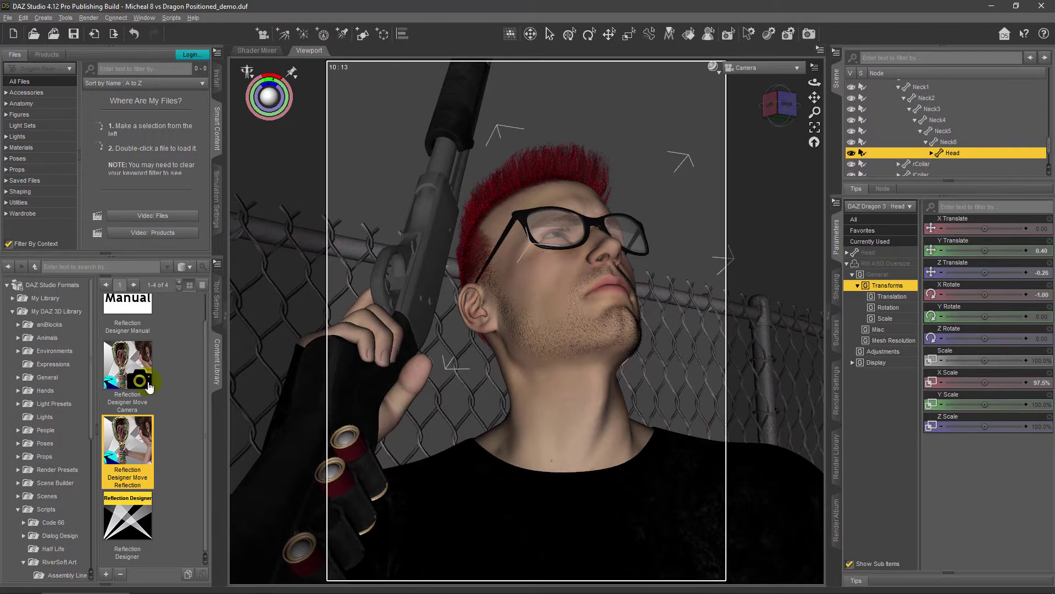
pyautogui.doubleClick(127, 365)
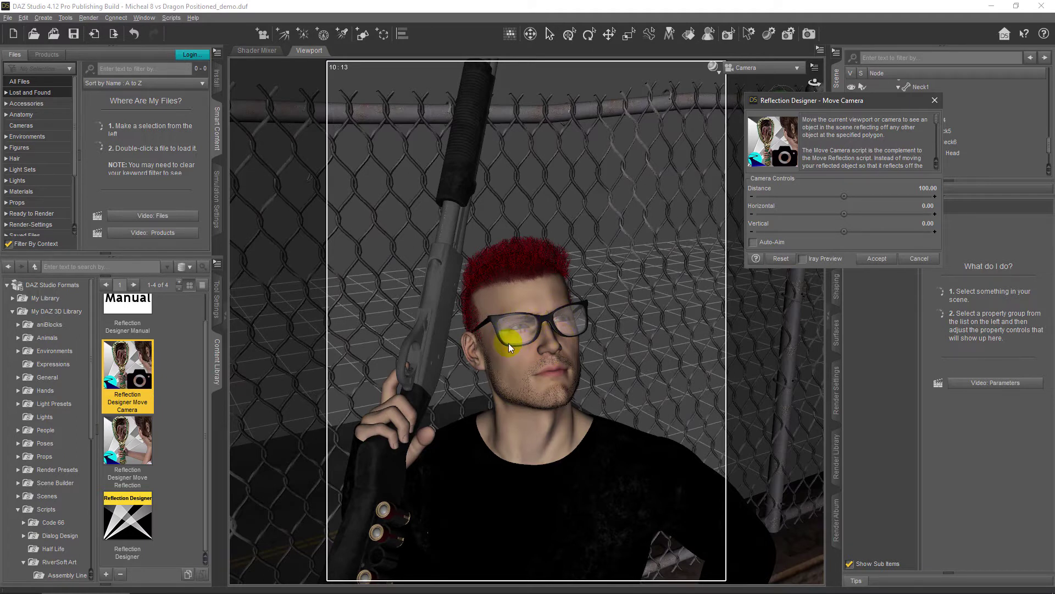
pyautogui.click(802, 260)
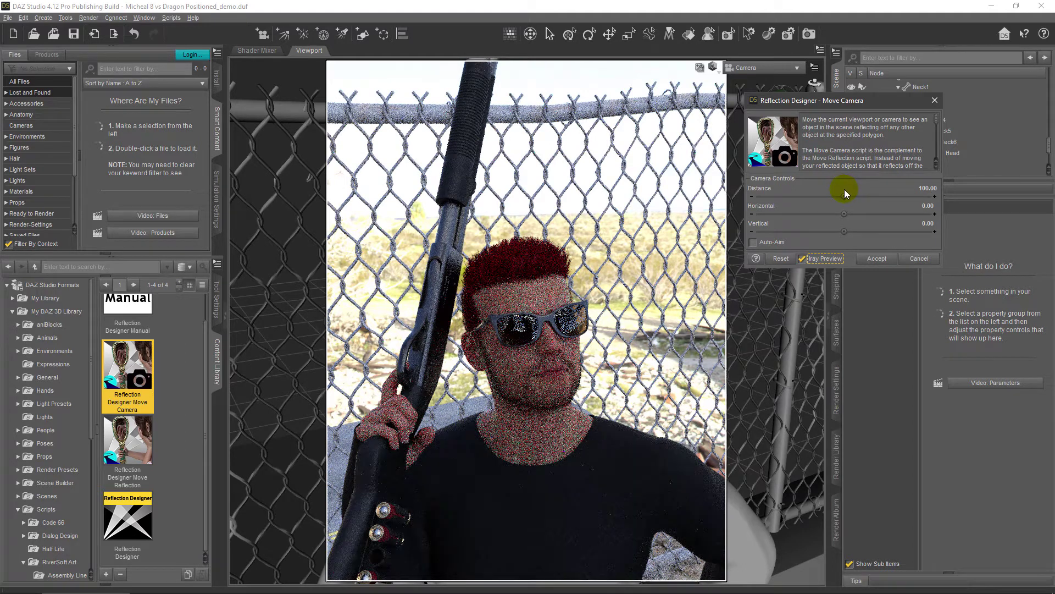
# - Try a camera distance of 66.12, a horizontal offset of 4.65 and a raised vertical offset without Auto-Aim, and reset the controls
pyautogui.moveTo(844, 196); pyautogui.dragTo(808, 201)
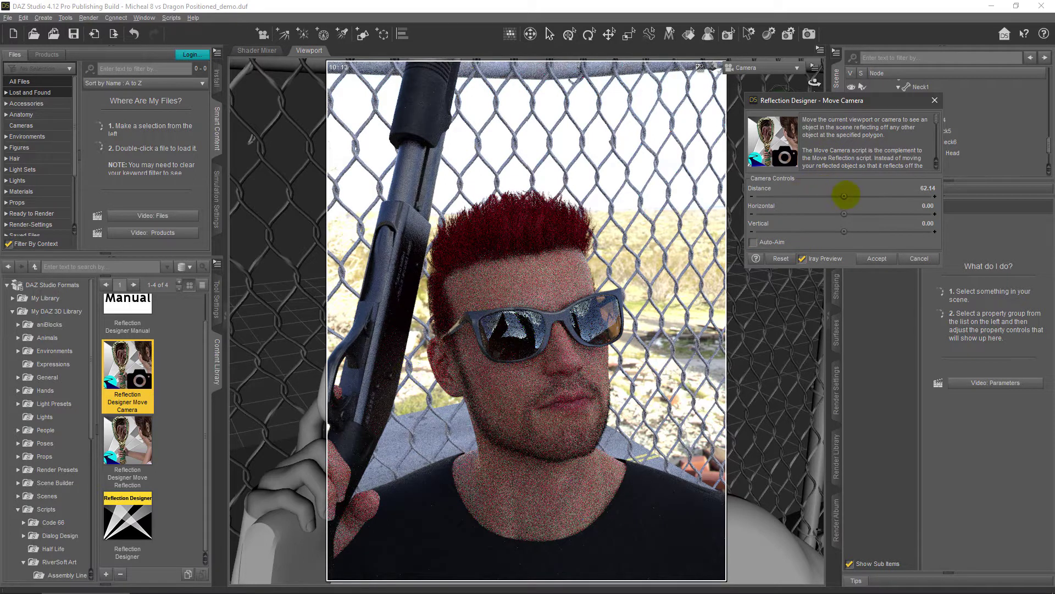
pyautogui.moveTo(847, 195); pyautogui.dragTo(850, 191)
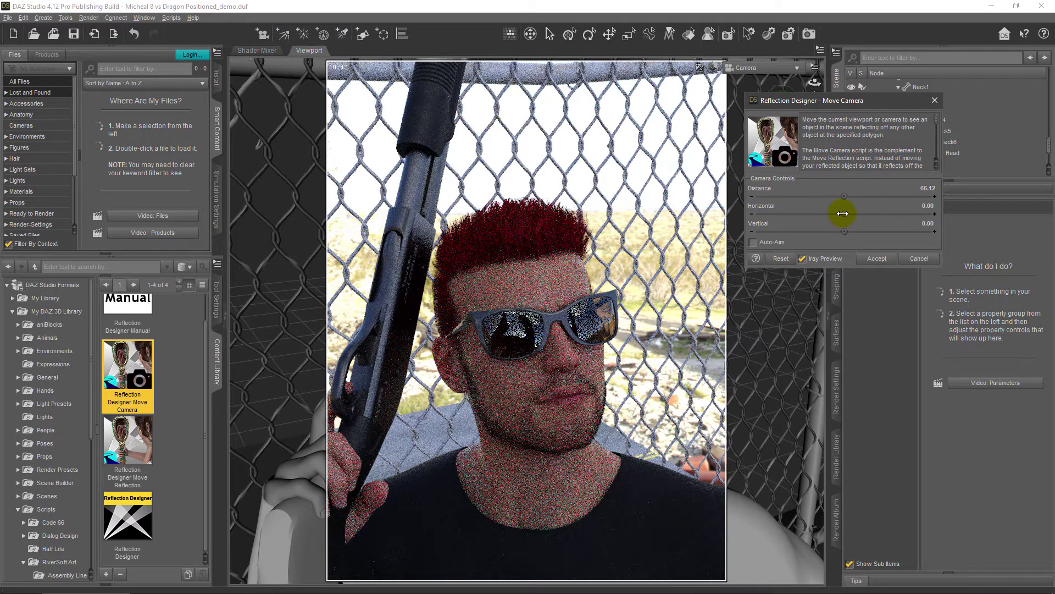
pyautogui.moveTo(839, 214); pyautogui.dragTo(828, 214)
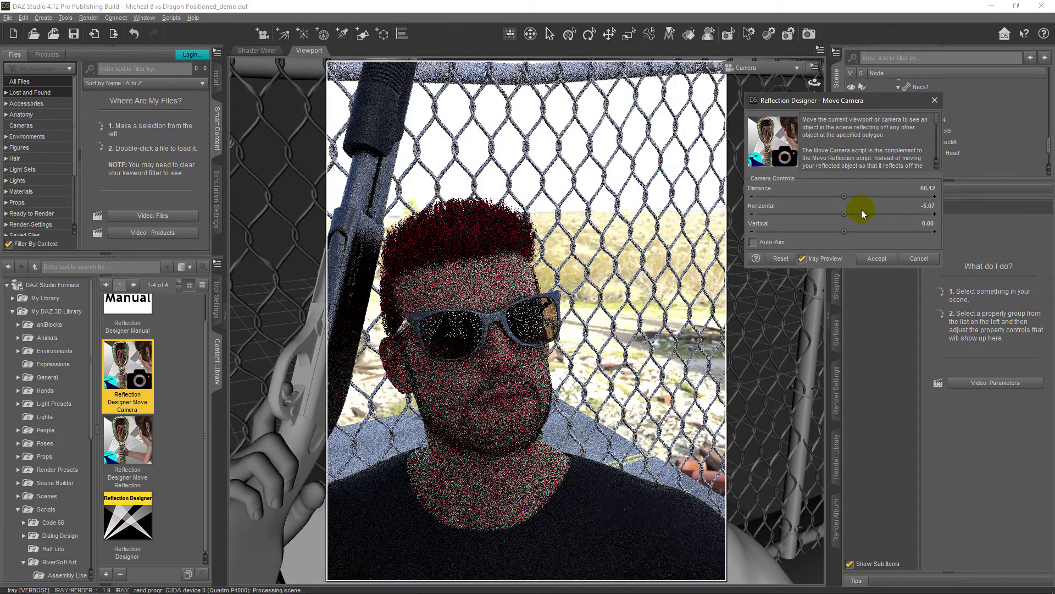
pyautogui.moveTo(808, 208); pyautogui.dragTo(878, 218)
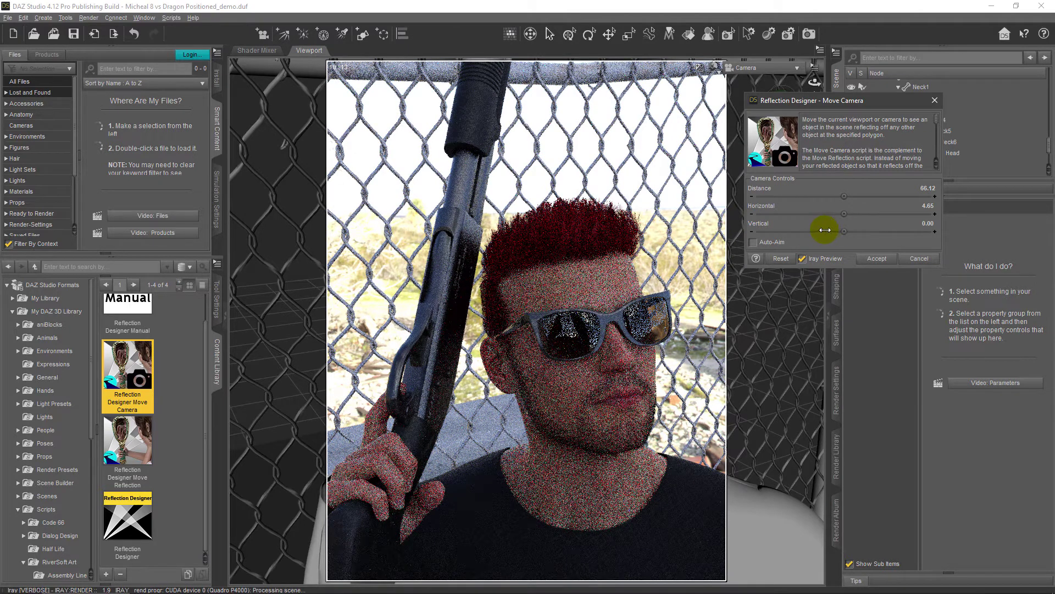
pyautogui.moveTo(825, 230)
pyautogui.mouseDown()
pyautogui.moveTo(810, 231)
pyautogui.moveTo(872, 227)
pyautogui.moveTo(843, 228)
pyautogui.mouseUp()
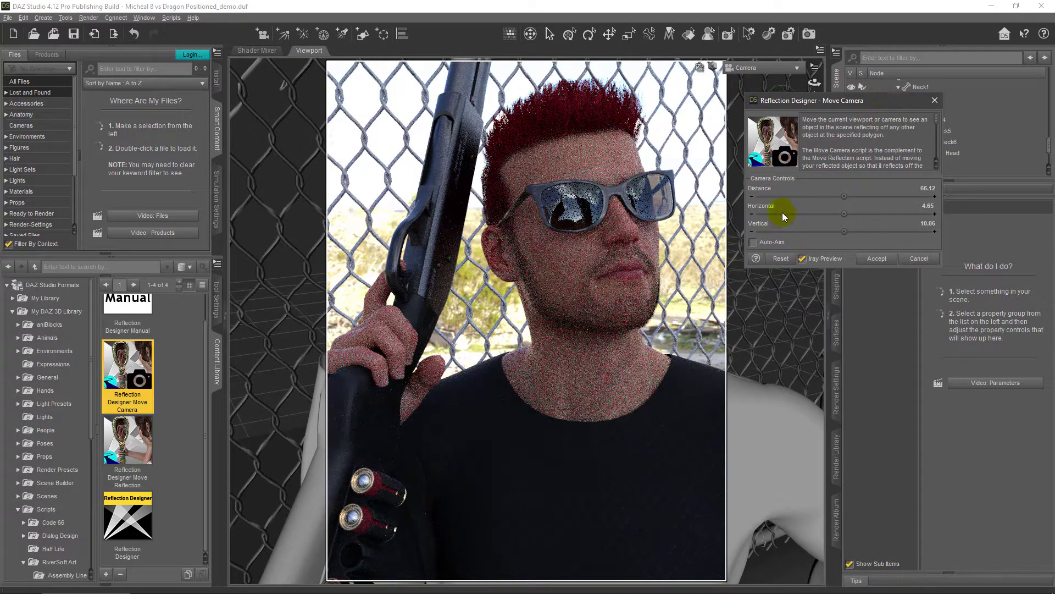
pyautogui.click(778, 257)
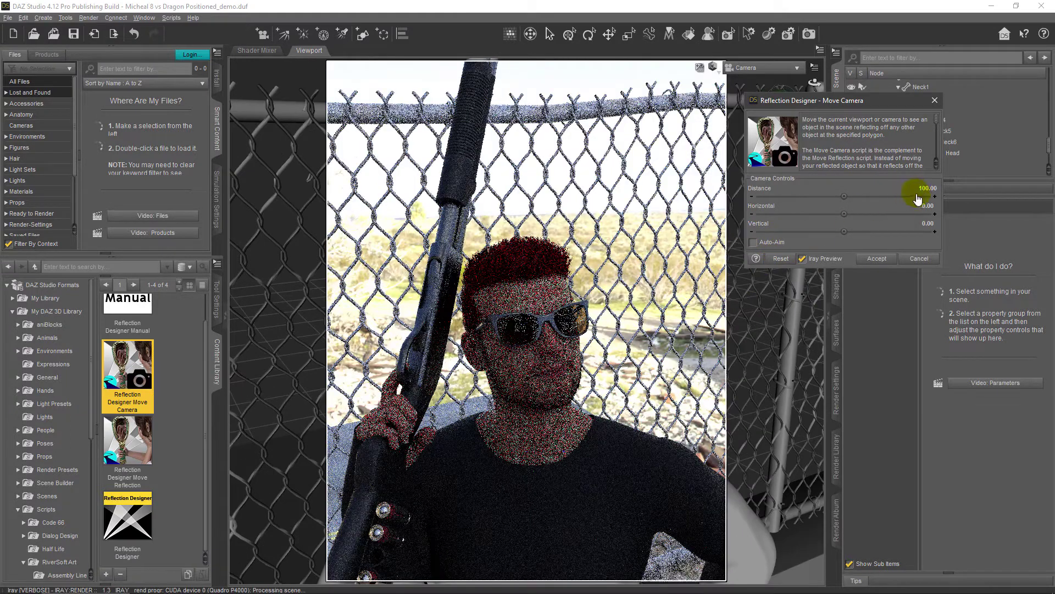
# - Enable Auto-Aim and set the camera distance to 80.22, the horizontal offset to 9.18 and the vertical offset to 10.65
pyautogui.click(753, 242)
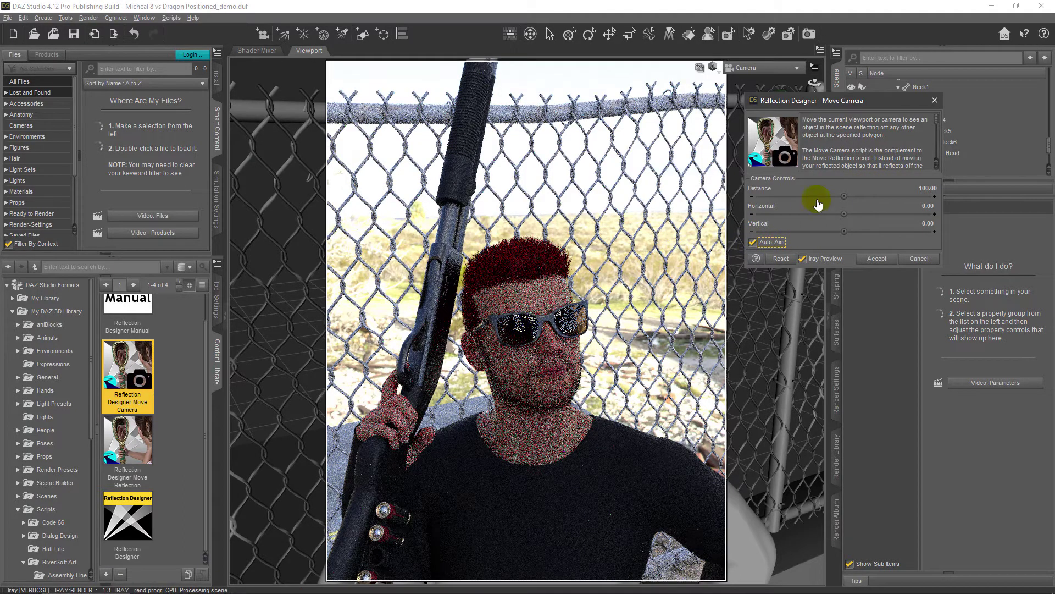
pyautogui.moveTo(840, 193); pyautogui.dragTo(814, 201)
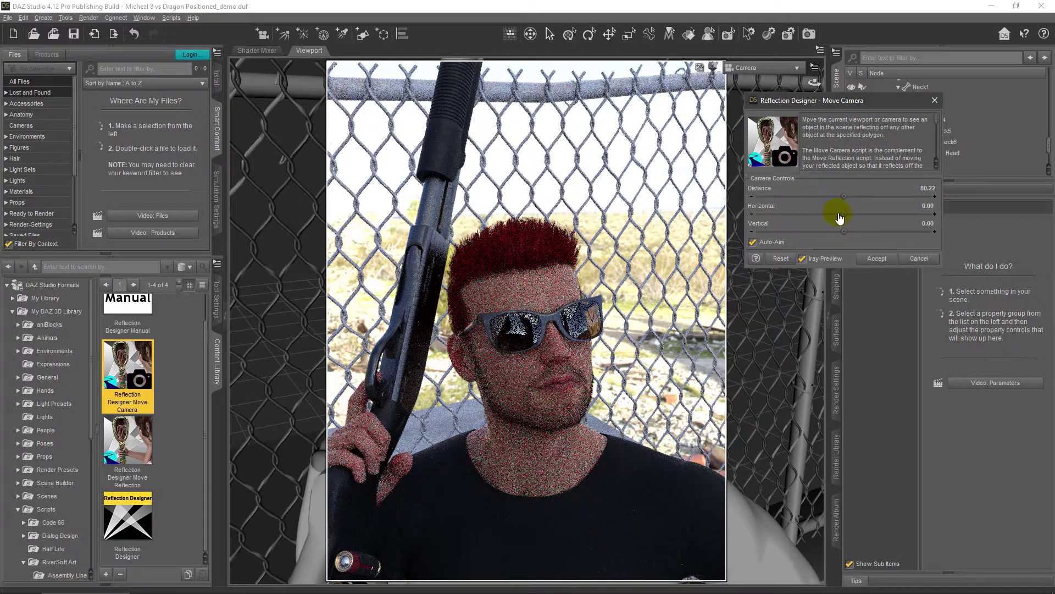
pyautogui.moveTo(845, 214); pyautogui.dragTo(819, 214)
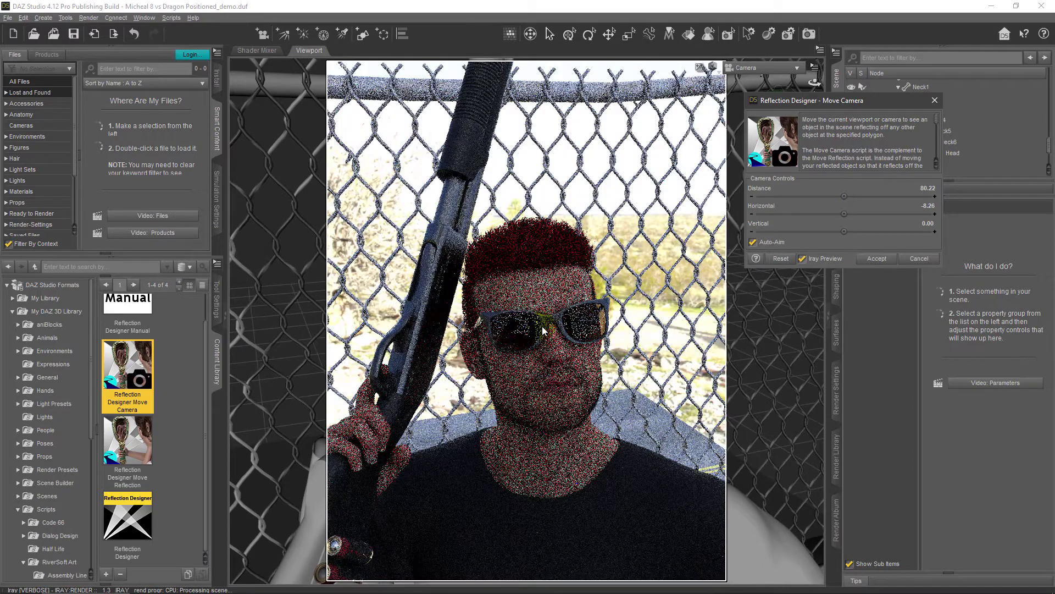
pyautogui.moveTo(842, 213); pyautogui.dragTo(876, 213)
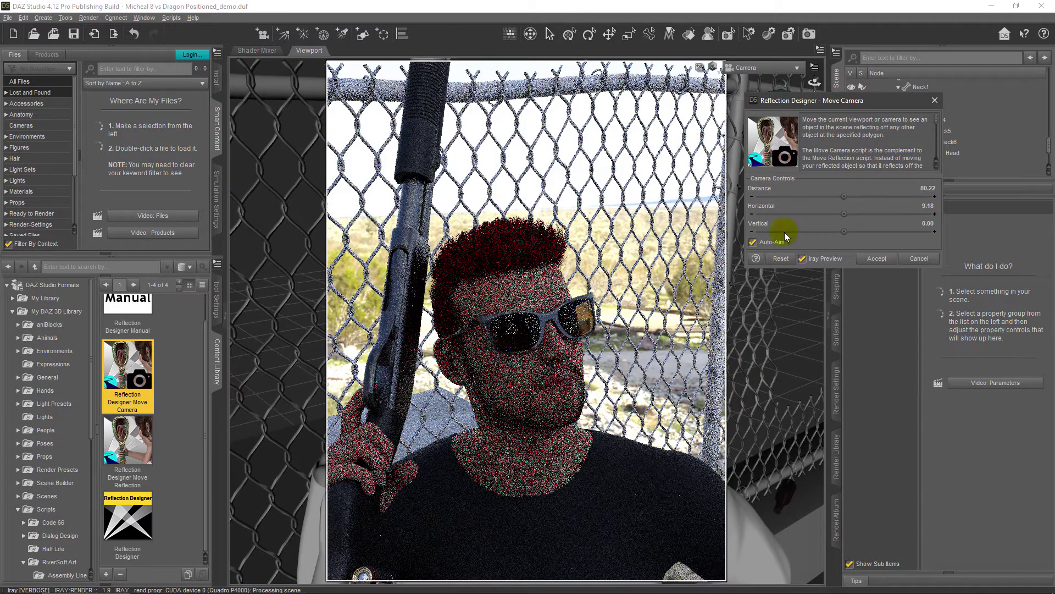
pyautogui.click(783, 240)
pyautogui.click(753, 242)
pyautogui.moveTo(842, 232); pyautogui.dragTo(867, 226)
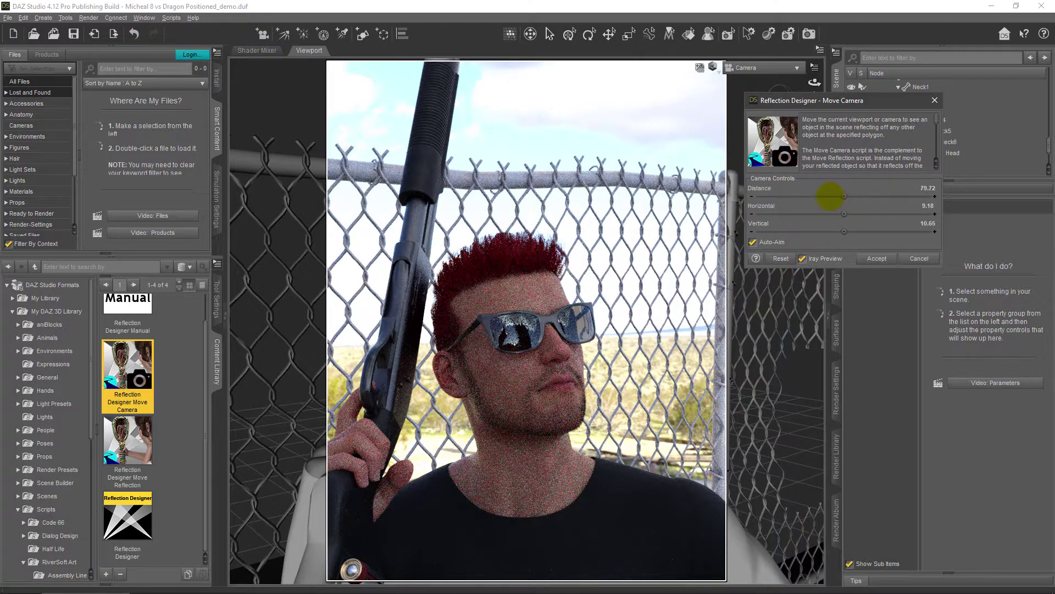
# - Reduce the camera distance to 73.68, turn off the Iray preview and accept the camera move
pyautogui.click(827, 196)
pyautogui.moveTo(825, 197); pyautogui.dragTo(827, 197)
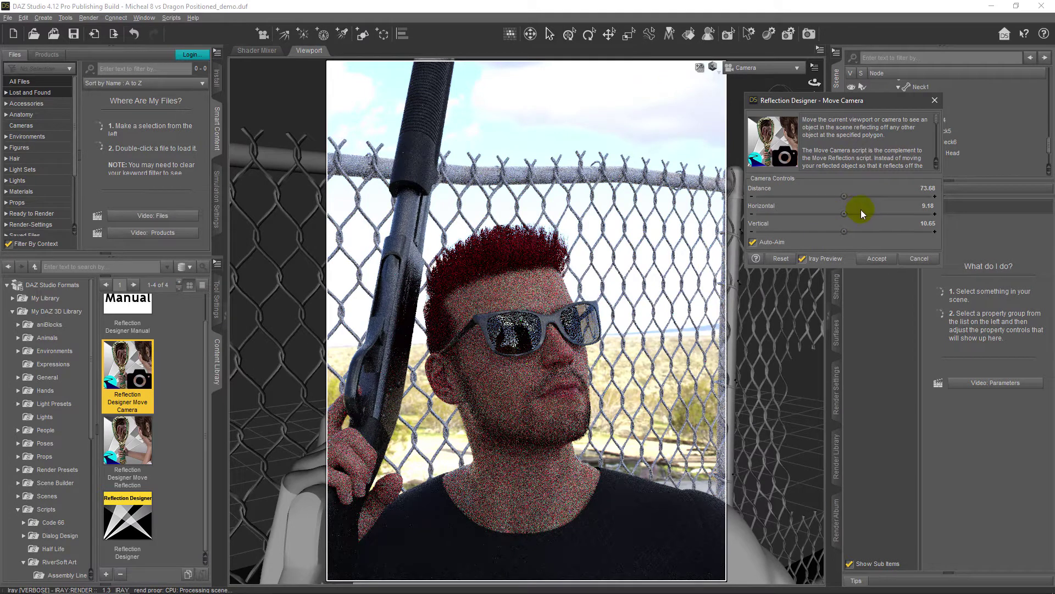
pyautogui.click(753, 243)
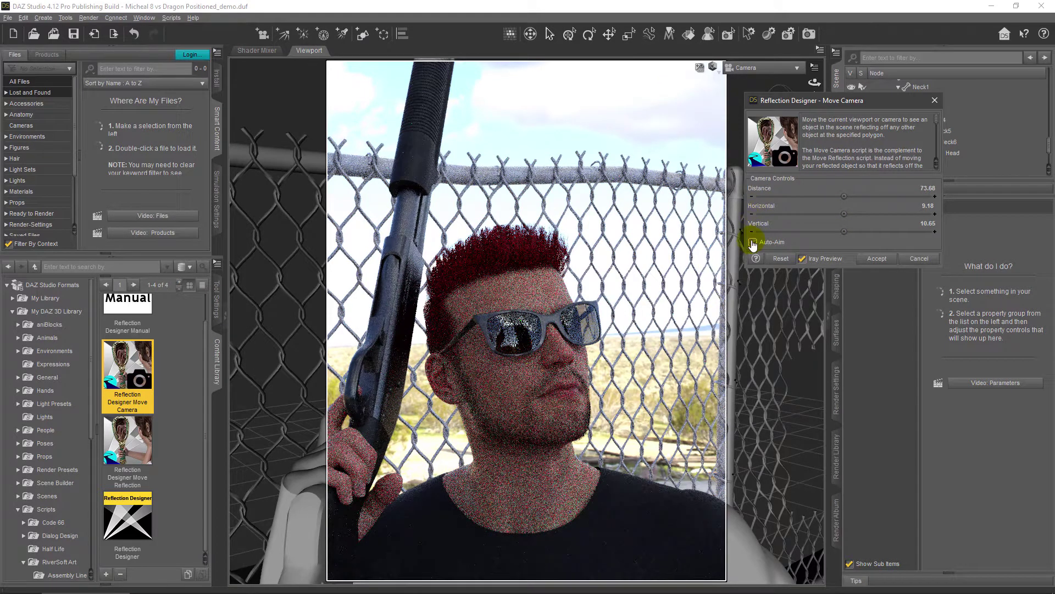
pyautogui.click(753, 242)
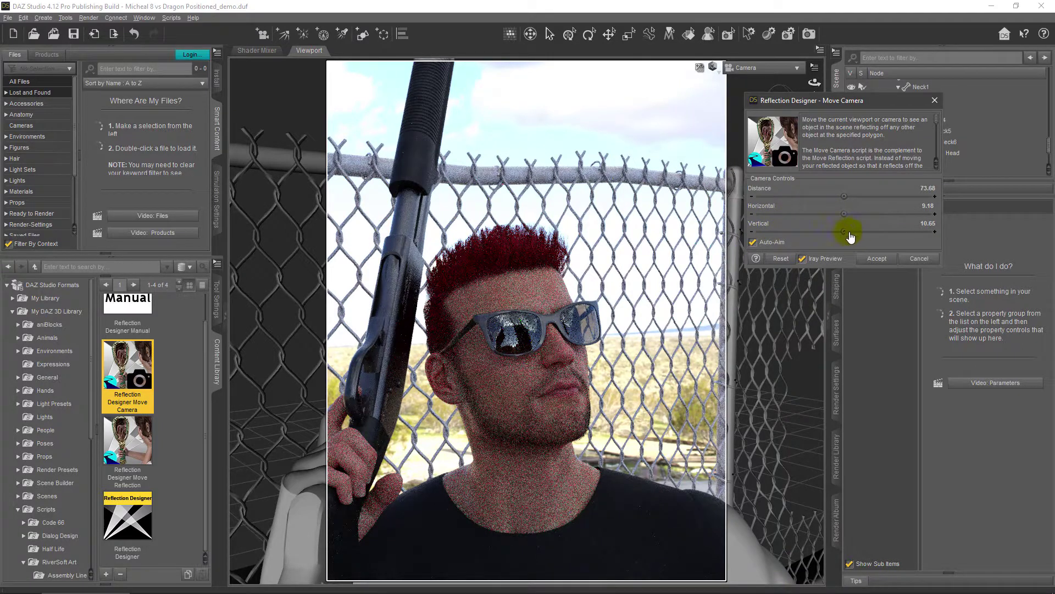
pyautogui.click(753, 242)
pyautogui.click(802, 258)
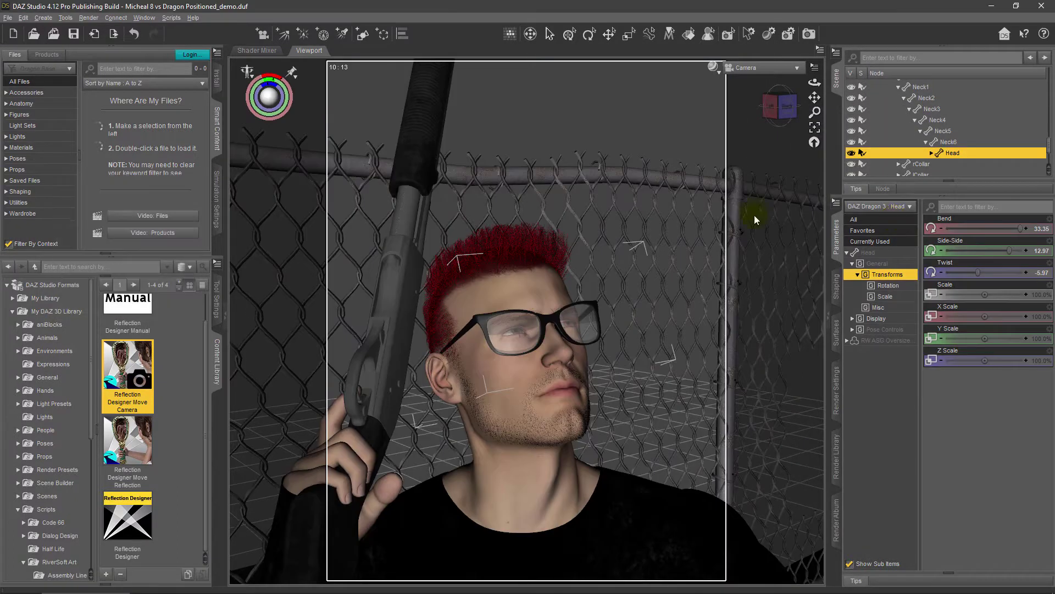
# - Select only the RW ASG Oversized Round glasses and clear their geometry selection
pyautogui.moveTo(1049, 145); pyautogui.dragTo(1050, 107)
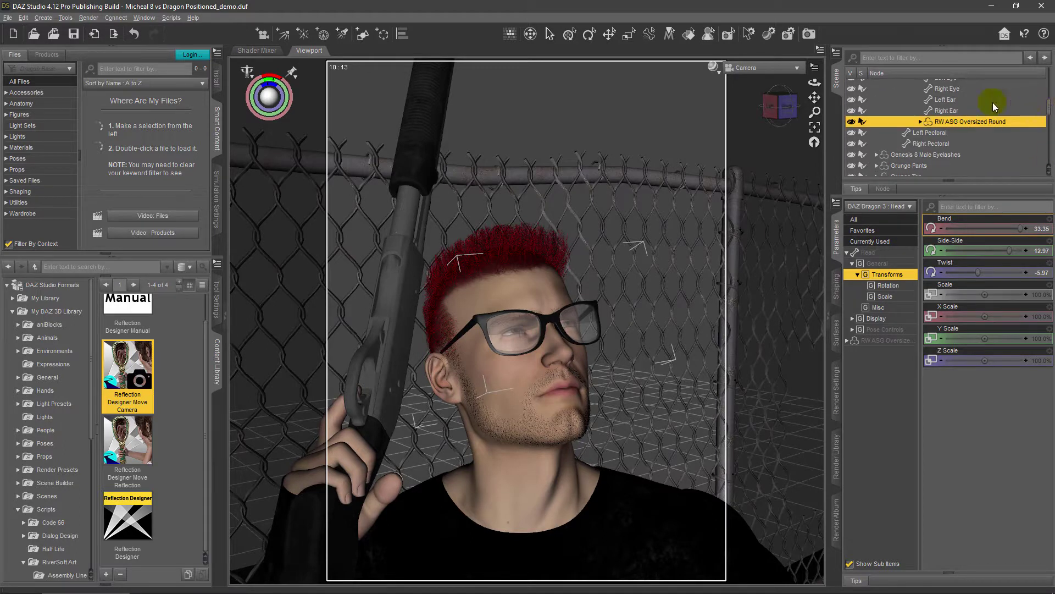
pyautogui.click(971, 121)
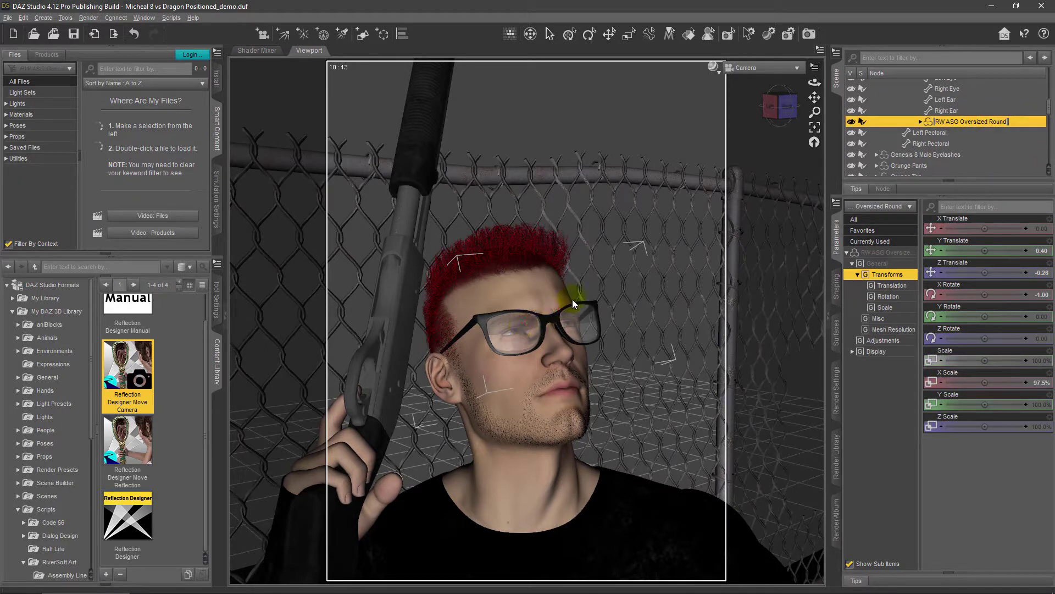
pyautogui.rightClick(589, 282)
pyautogui.moveTo(635, 311)
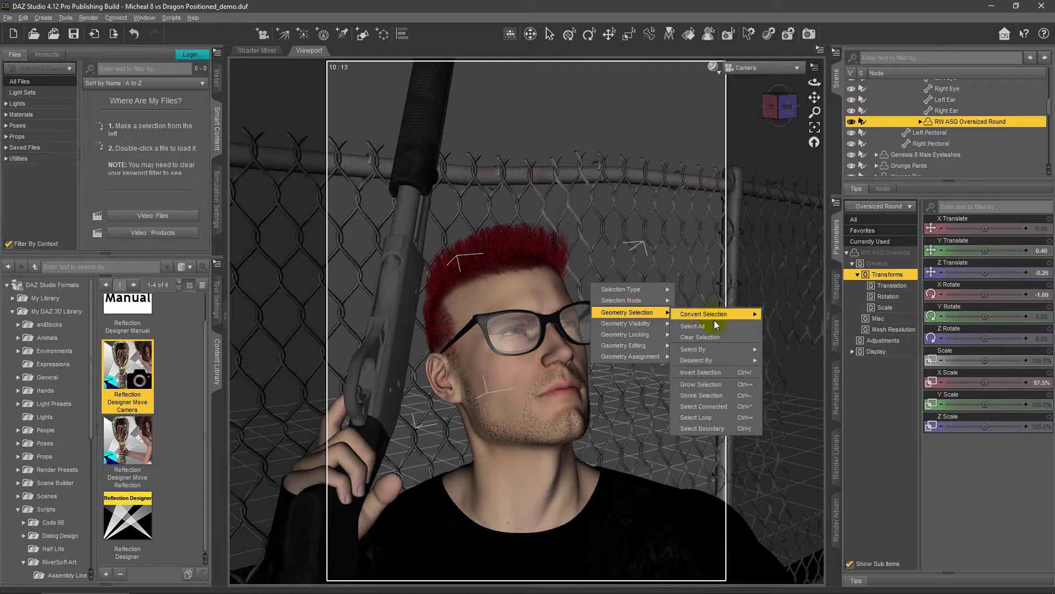
pyautogui.click(697, 335)
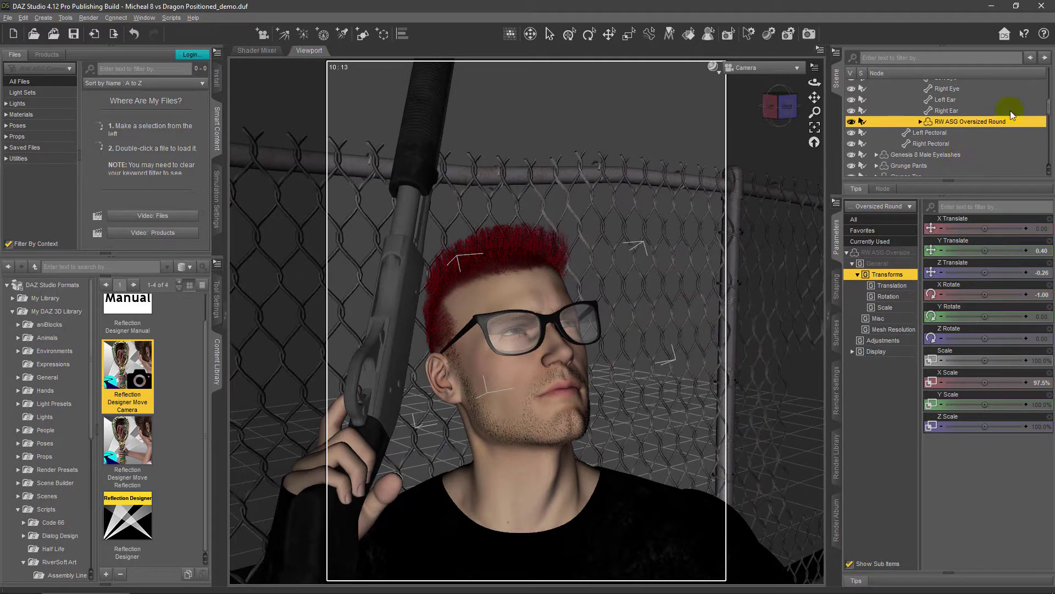
# - Collapse Michael 8 and DAZ Dragon 3 in the scene list and deselect everything
pyautogui.moveTo(1049, 109); pyautogui.dragTo(1048, 75)
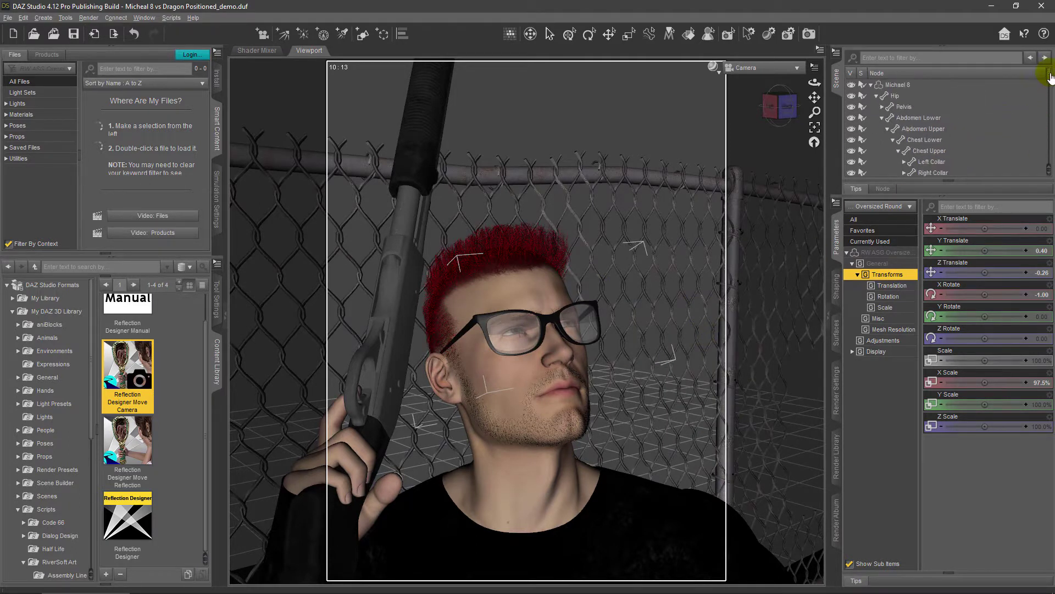
pyautogui.click(871, 85)
pyautogui.click(870, 118)
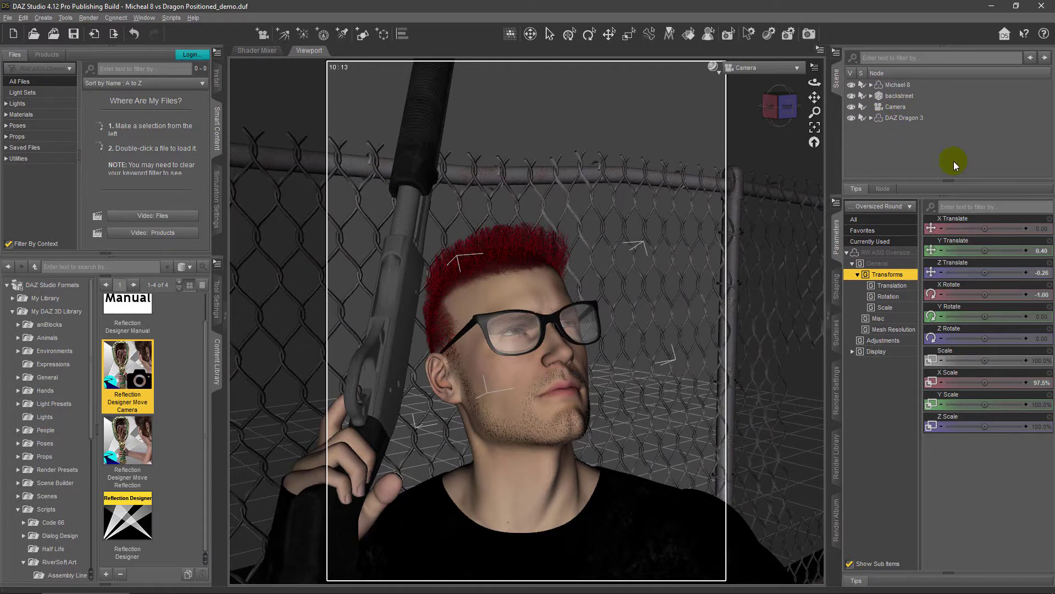
pyautogui.click(969, 150)
# - In Perspective View, frame the backstreet and orbit to see the dragon and the man from above
pyautogui.click(792, 68)
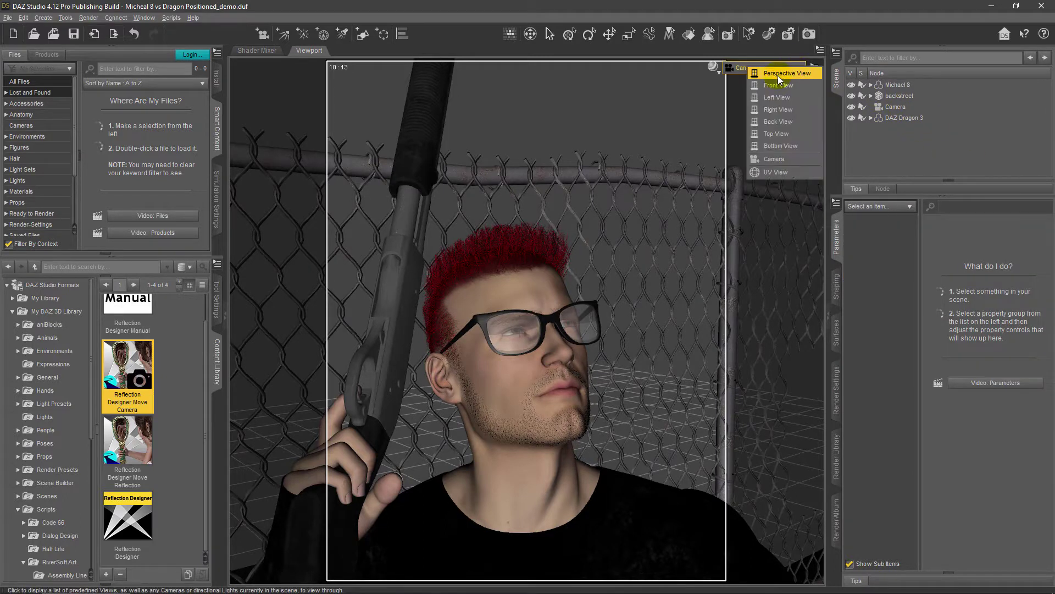
pyautogui.click(782, 73)
pyautogui.click(897, 95)
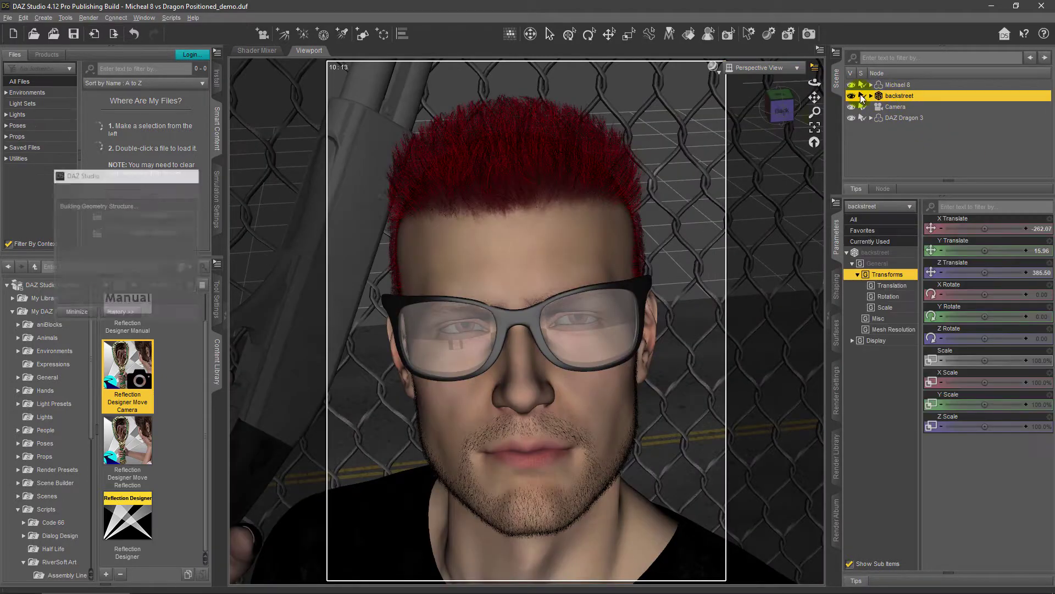
pyautogui.click(815, 130)
pyautogui.moveTo(782, 112); pyautogui.dragTo(566, 112)
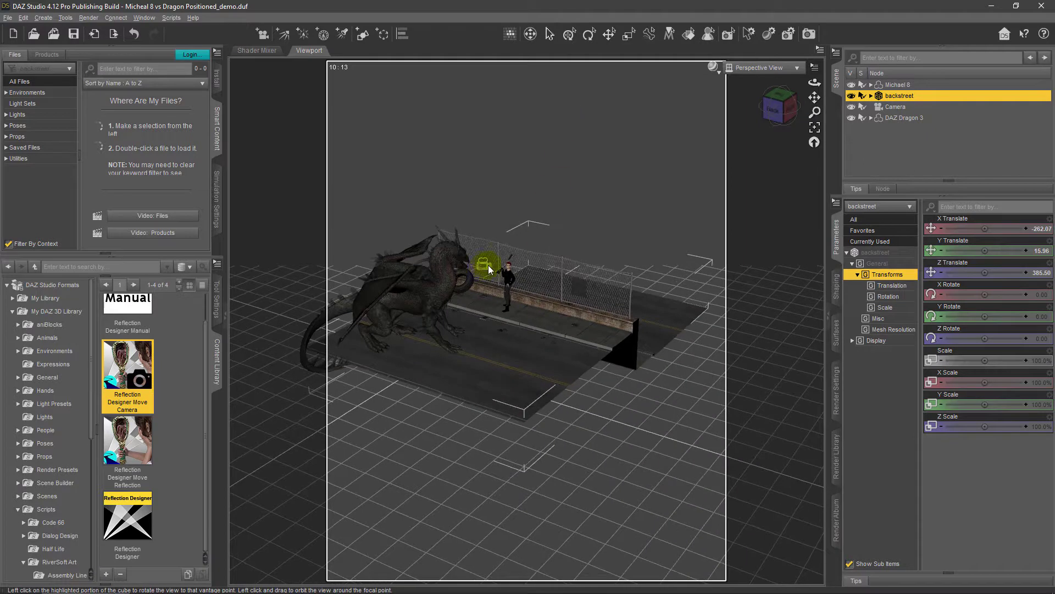
pyautogui.moveTo(777, 110); pyautogui.dragTo(846, 154)
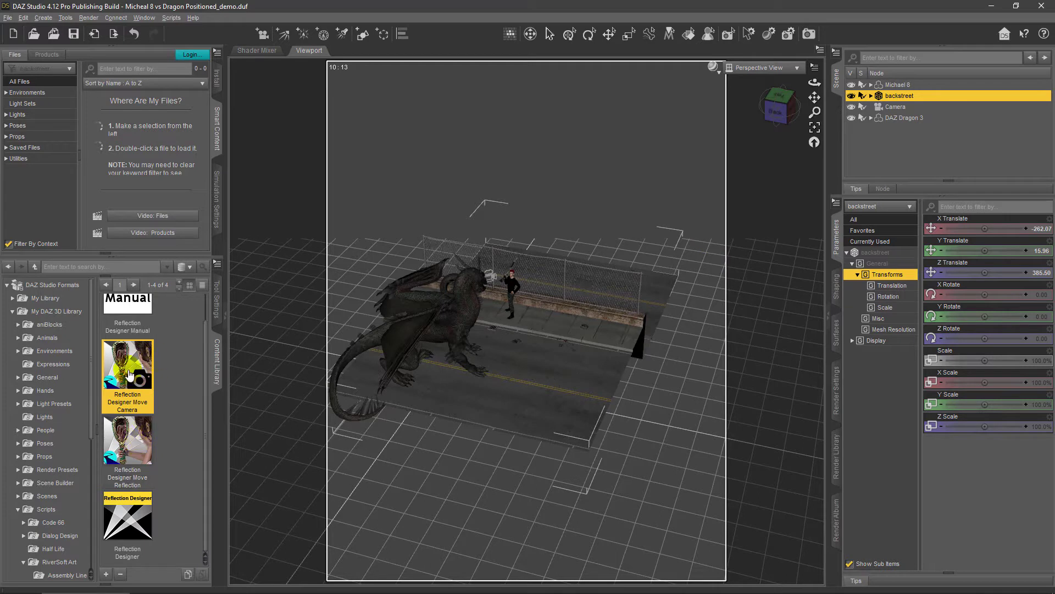
pyautogui.moveTo(135, 364)
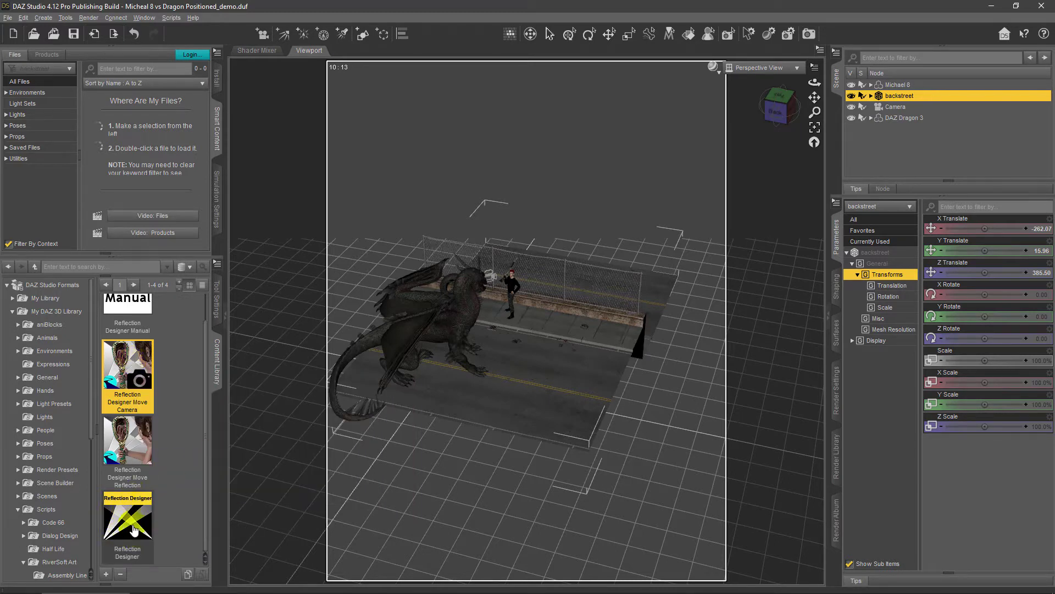
pyautogui.moveTo(134, 519)
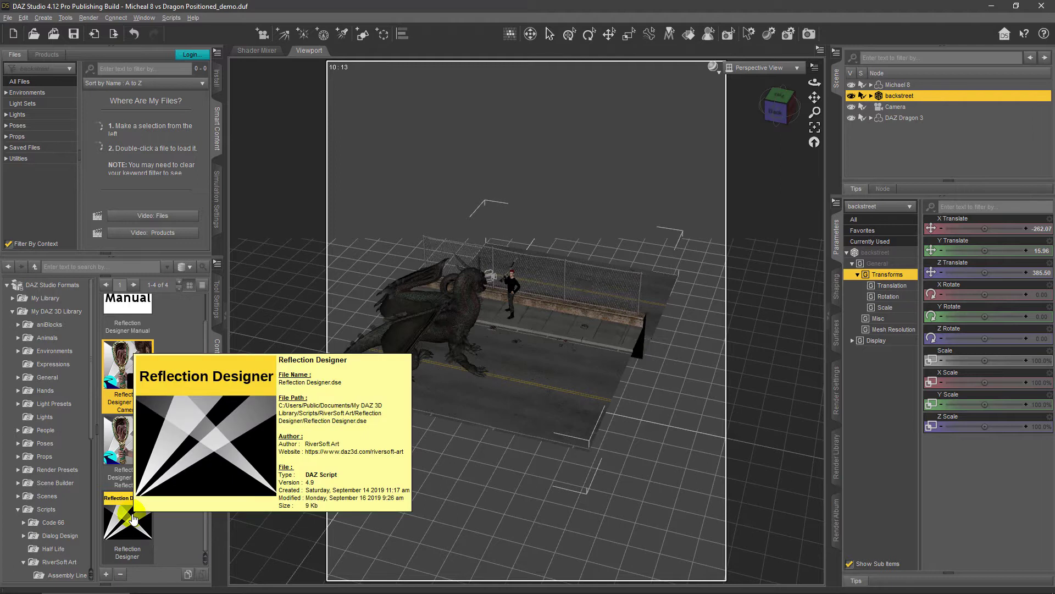